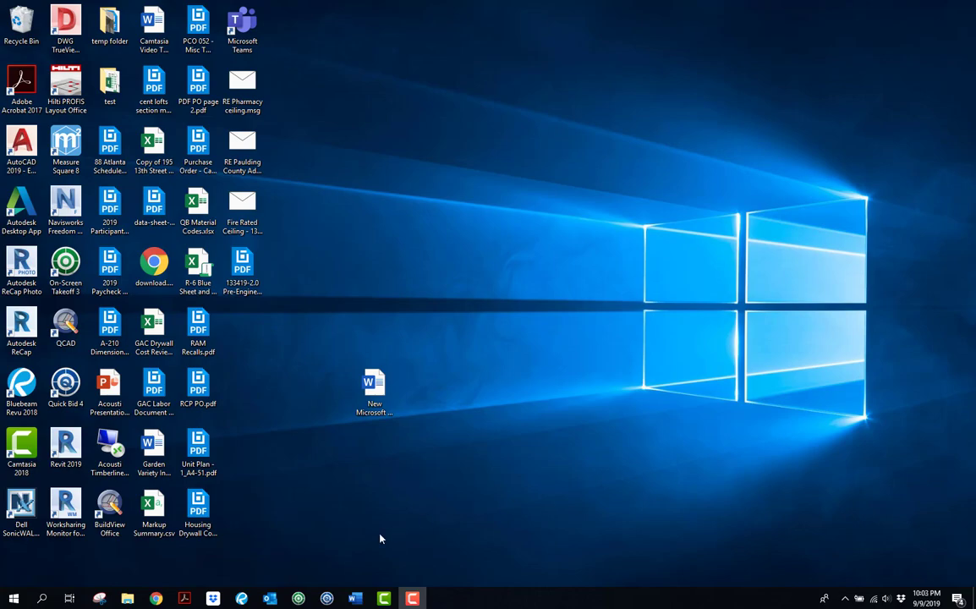
# Switch to Chrome and look through the Navigating the PlanGrid Website article, including the Project List and Navigation Toolbar sections
pyautogui.click(156, 599)
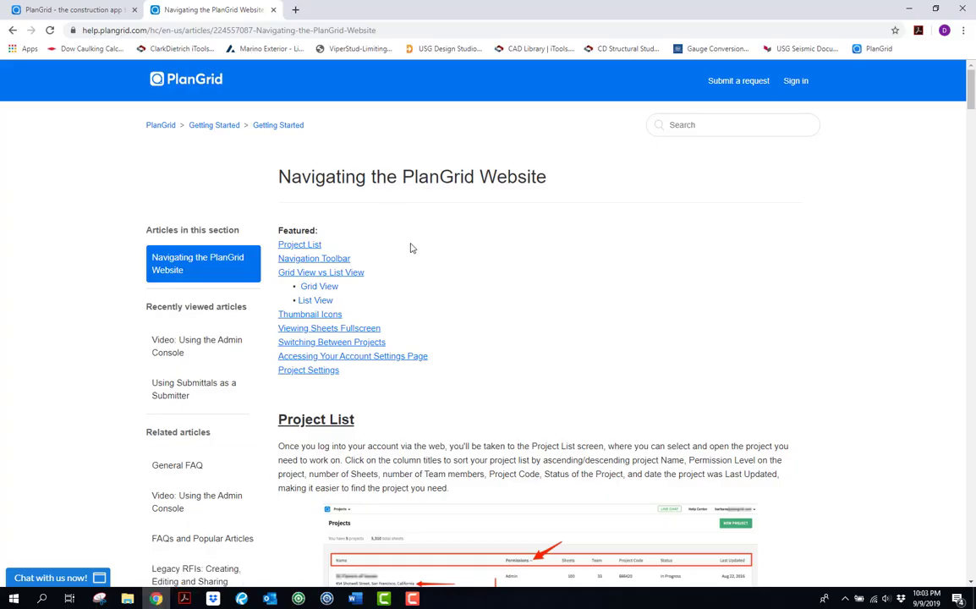
pyautogui.scroll(-1, 413, 255)
pyautogui.scroll(1, 414, 255)
pyautogui.scroll(-3, 414, 255)
pyautogui.scroll(2, 414, 254)
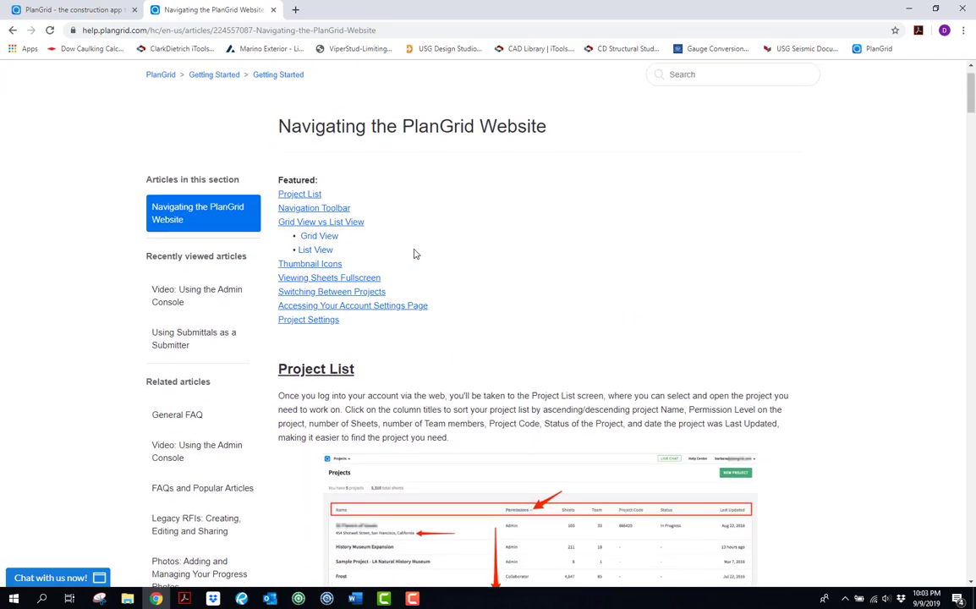
pyautogui.scroll(1, 413, 254)
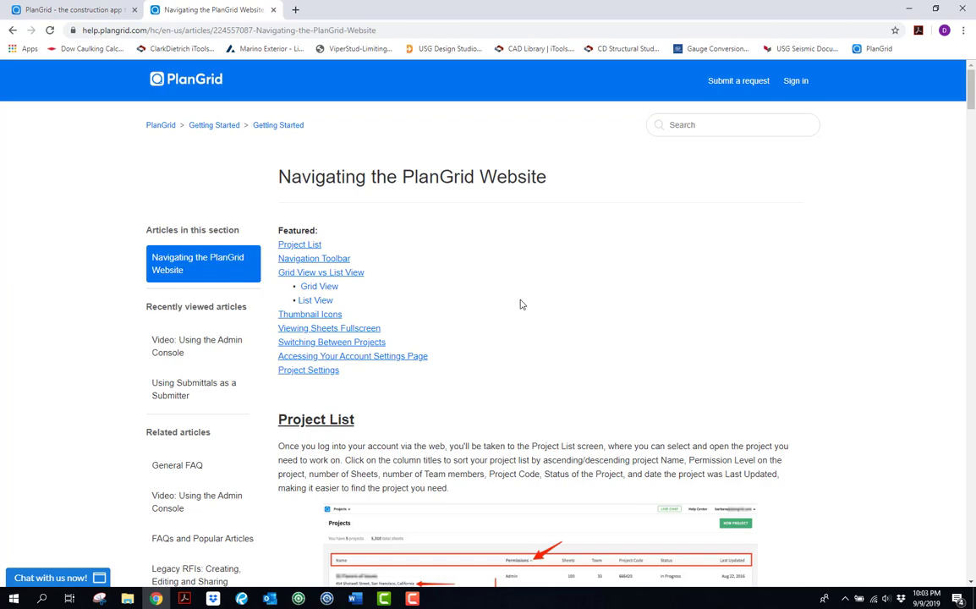
pyautogui.scroll(-2, 523, 304)
pyautogui.scroll(-3, 592, 295)
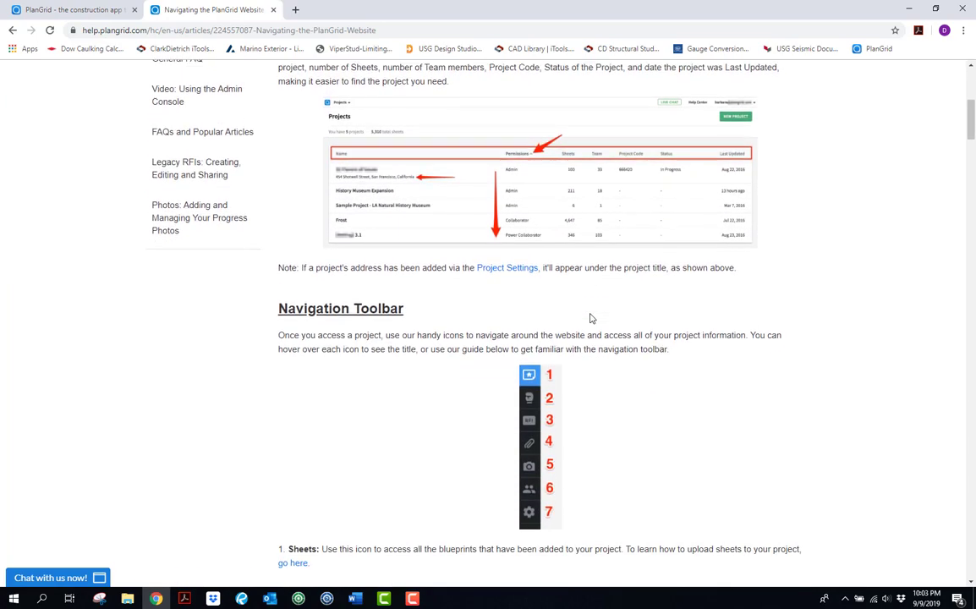
pyautogui.scroll(5, 591, 318)
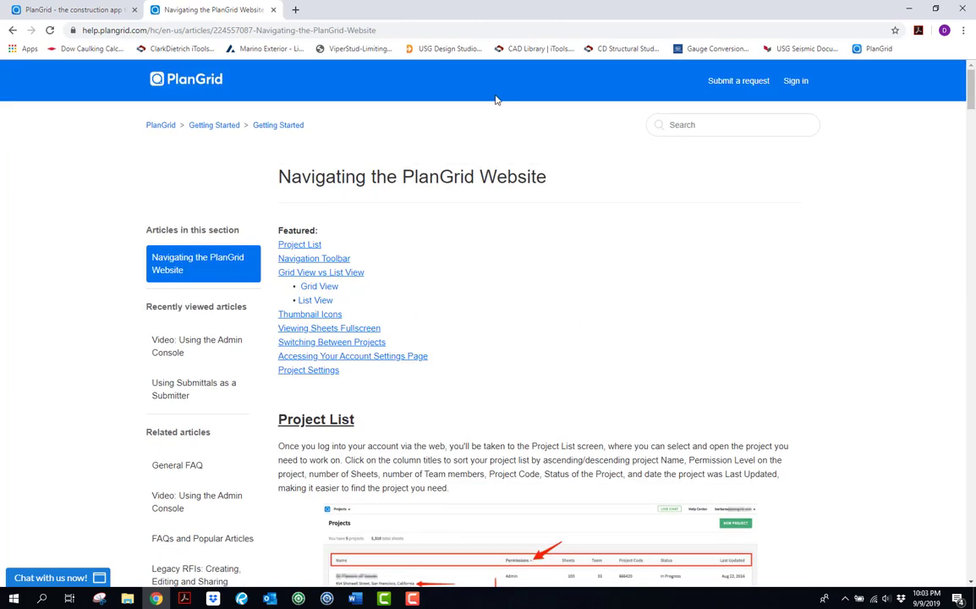
# Go to plangrid.com and log in to reach the account's project list
pyautogui.click(464, 32)
pyautogui.write('plangrid.co')
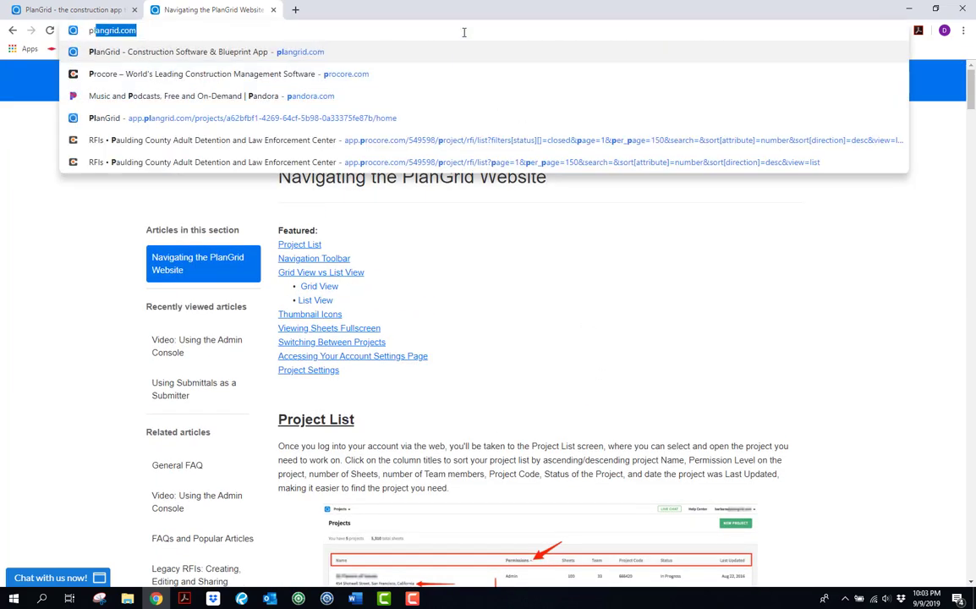
pyautogui.write('m')
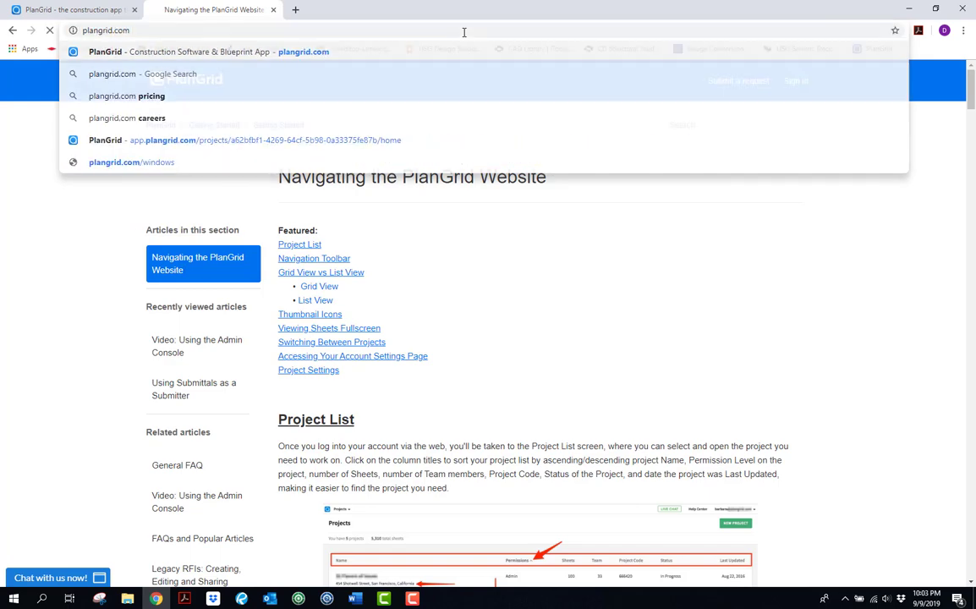
pyautogui.press('Return')
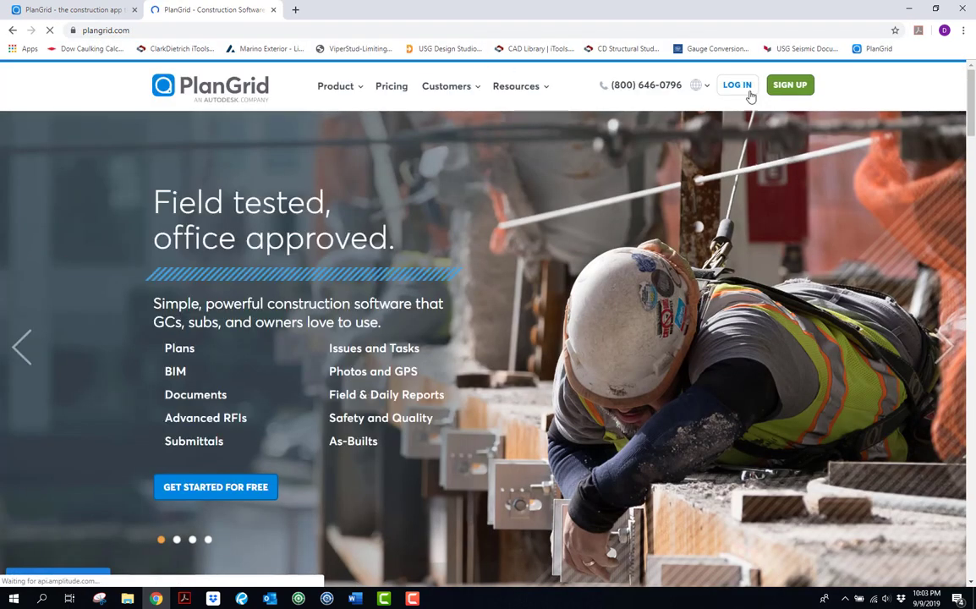
pyautogui.click(695, 85)
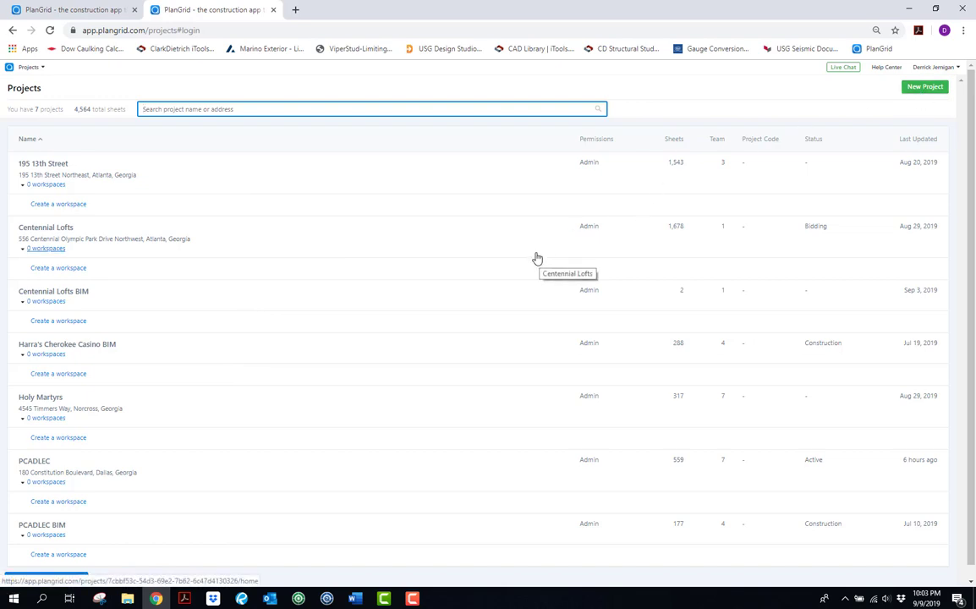
# Open the PCADLEC project from the project list and show its sheets
pyautogui.scroll(-1, 480, 266)
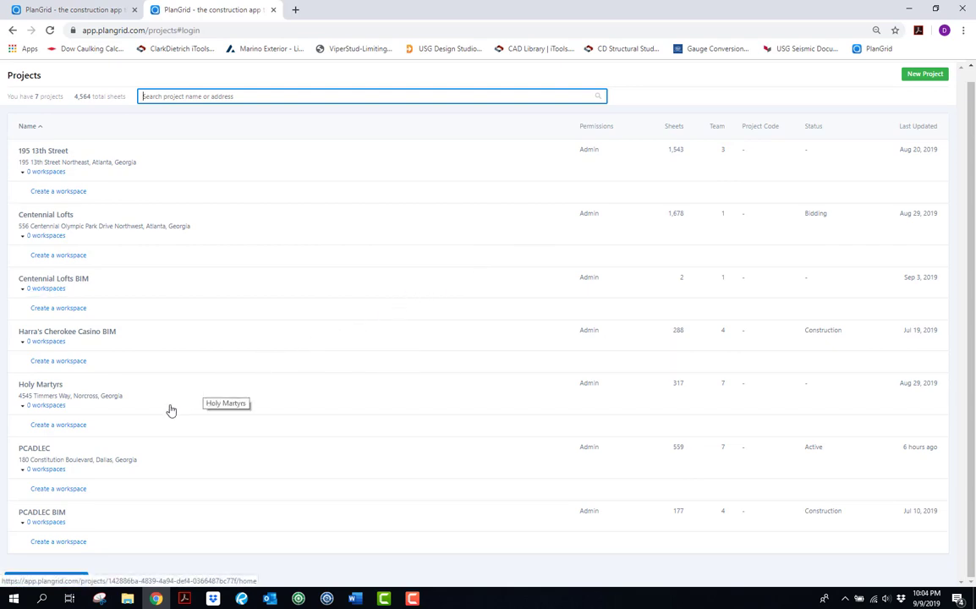
pyautogui.click(38, 453)
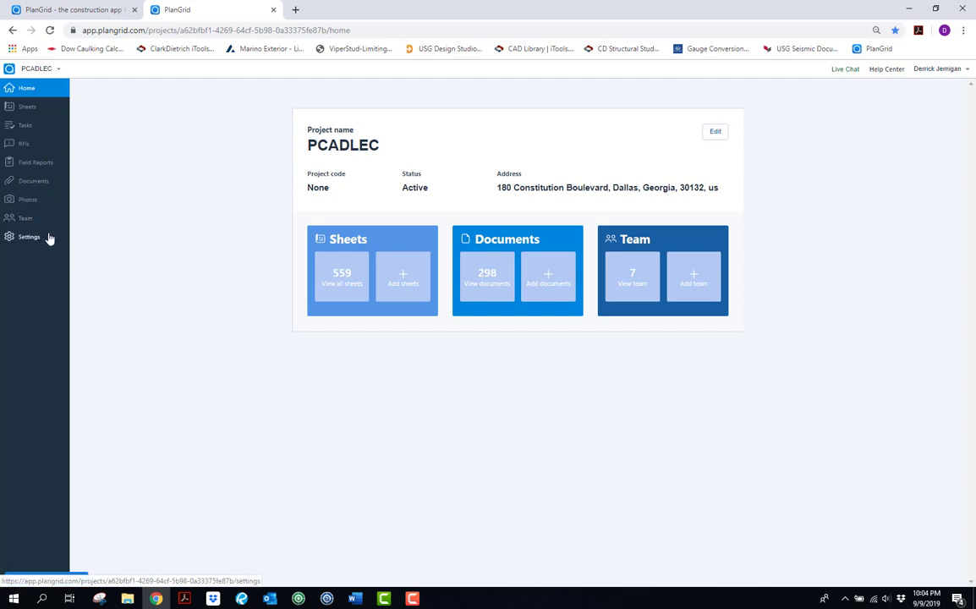
pyautogui.click(26, 110)
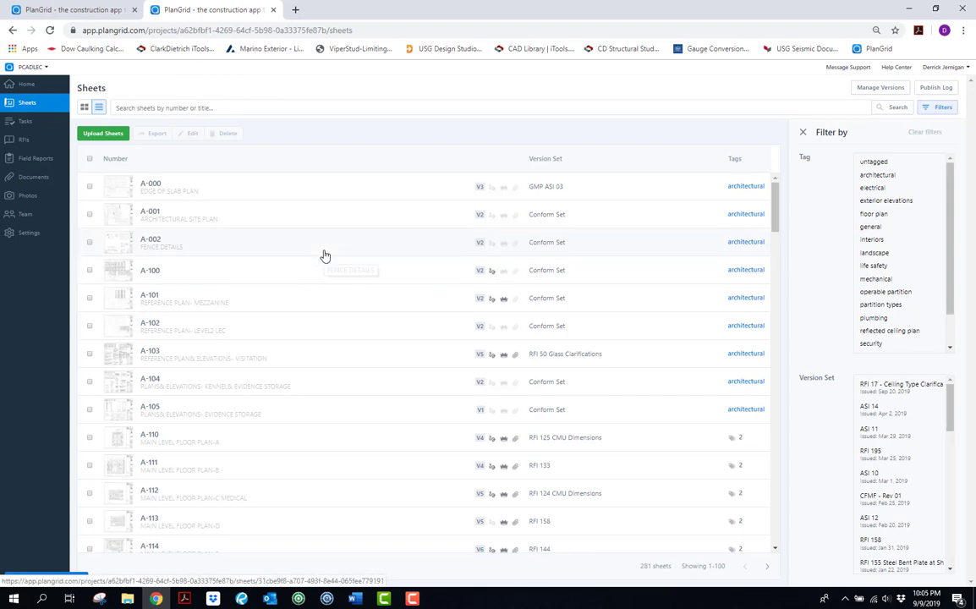
# Browse the sheet list, open sheet A-104 and advance to the following sheet, A-105
pyautogui.scroll(-3, 324, 258)
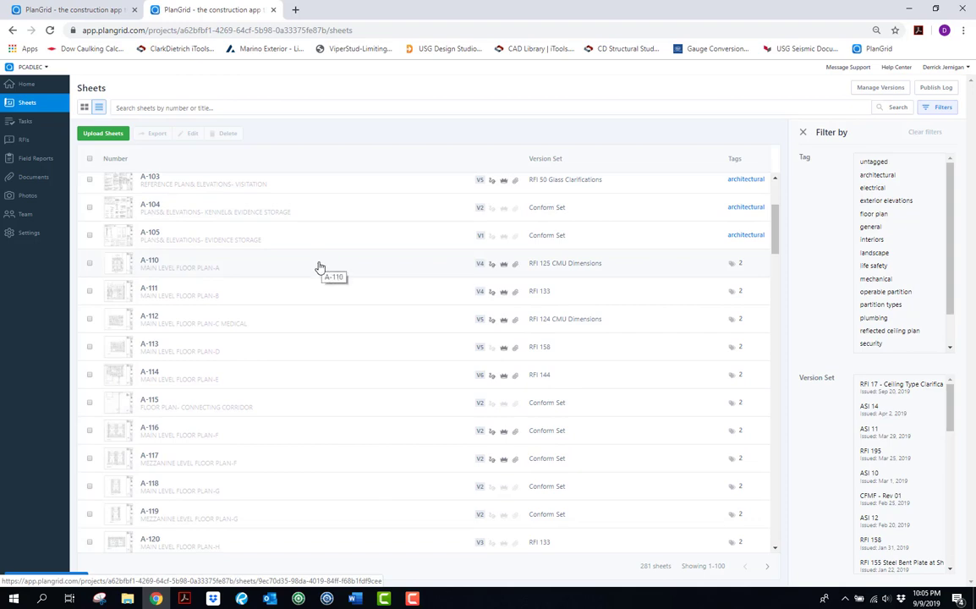
pyautogui.scroll(3, 319, 266)
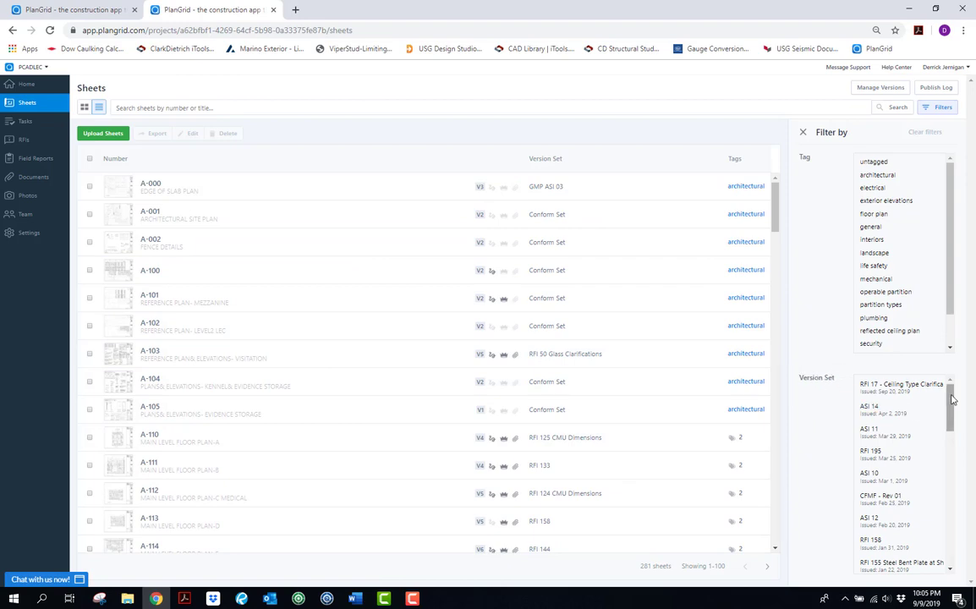
pyautogui.moveTo(952, 399)
pyautogui.mouseDown()
pyautogui.moveTo(948, 530)
pyautogui.moveTo(950, 386)
pyautogui.moveTo(949, 395)
pyautogui.mouseUp()
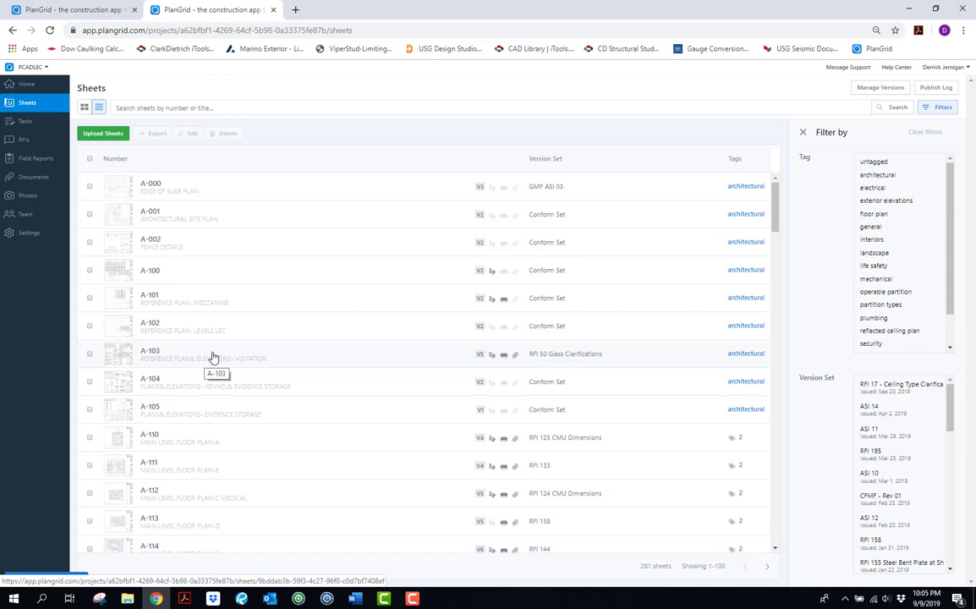
pyautogui.click(190, 386)
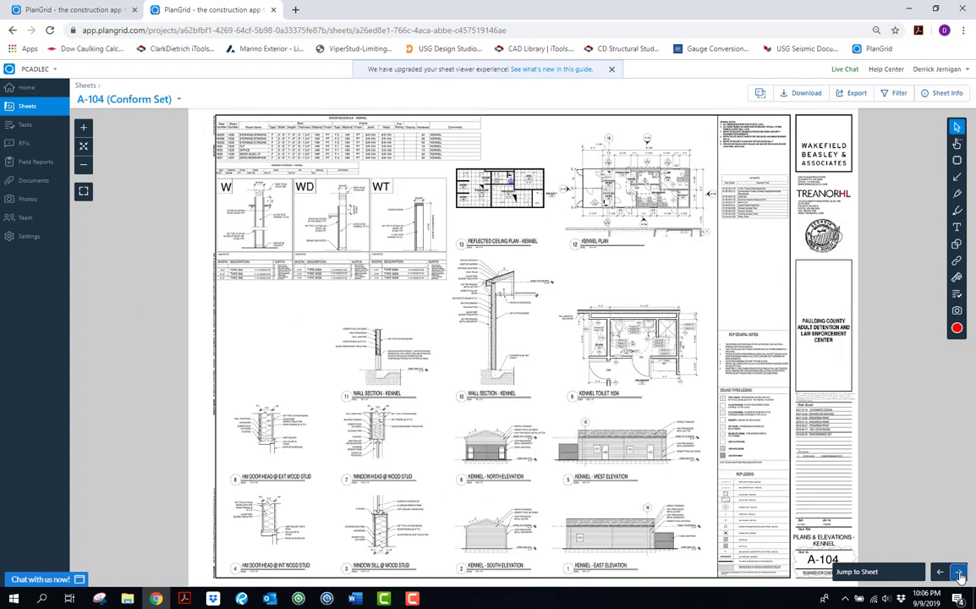
pyautogui.click(951, 572)
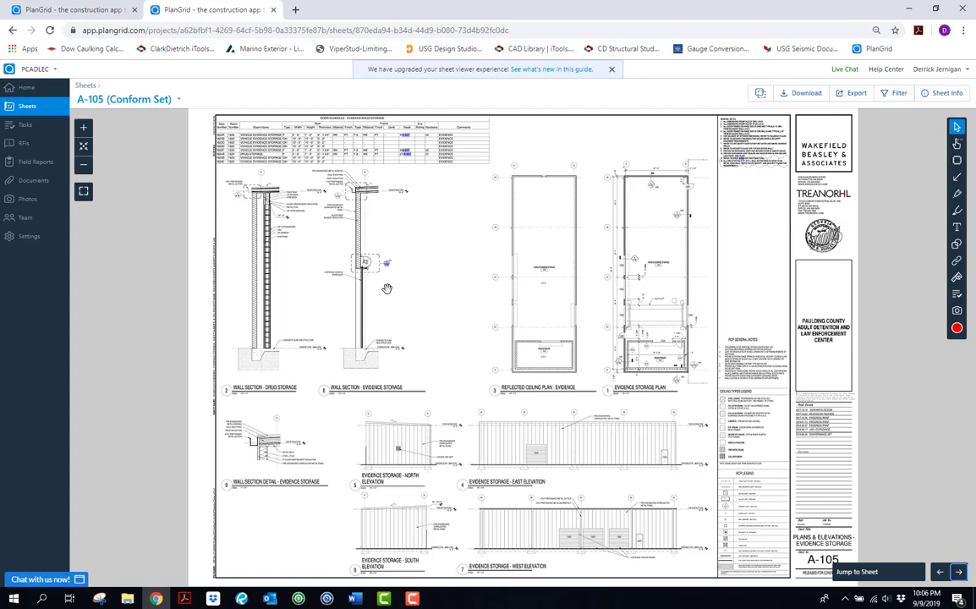
# Follow the 5/A-930 callout link beside the overhead door in the evidence storage wall section to its linked sheet
pyautogui.scroll(8, 386, 269)
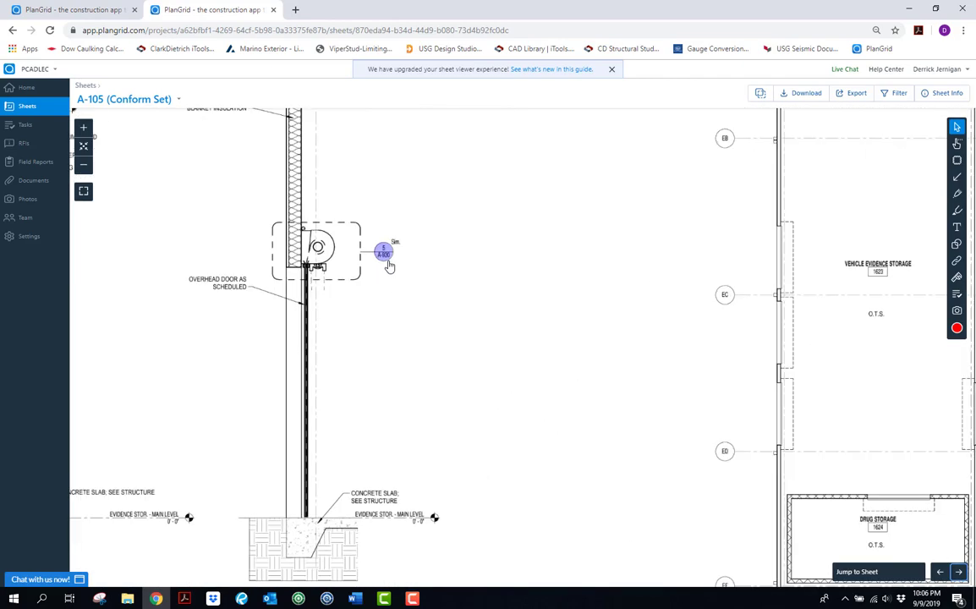
pyautogui.scroll(4, 388, 265)
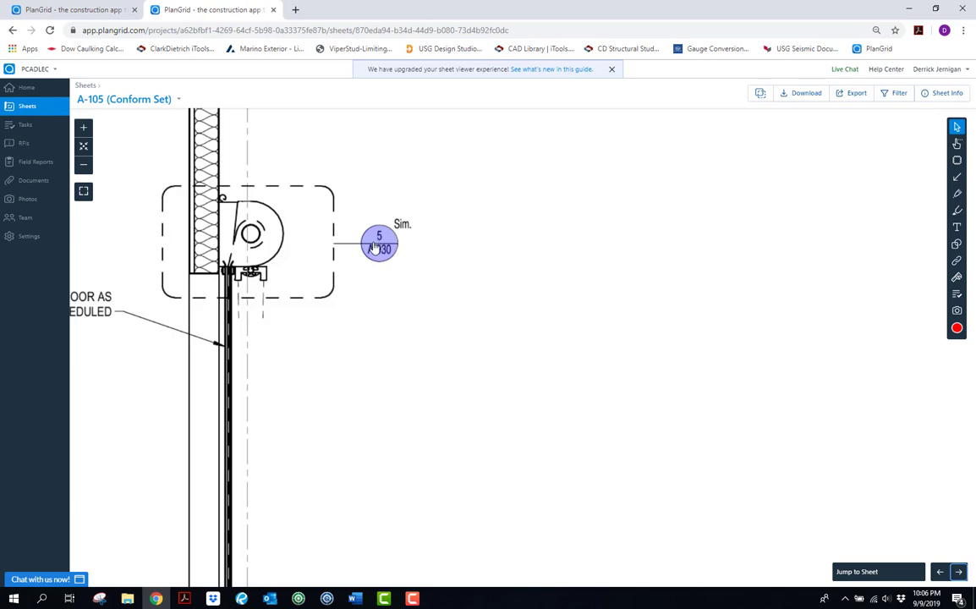
pyautogui.click(379, 244)
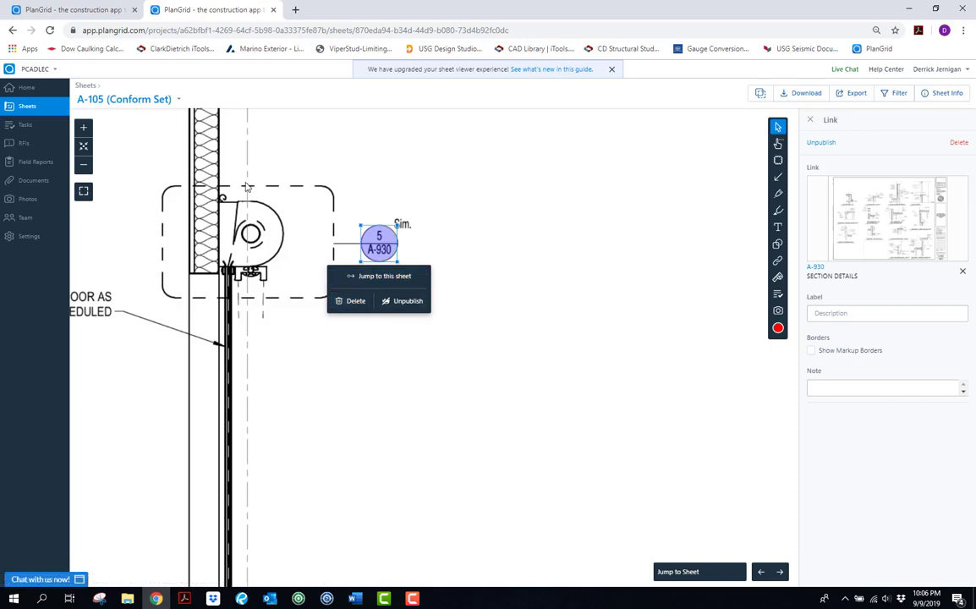
pyautogui.click(387, 279)
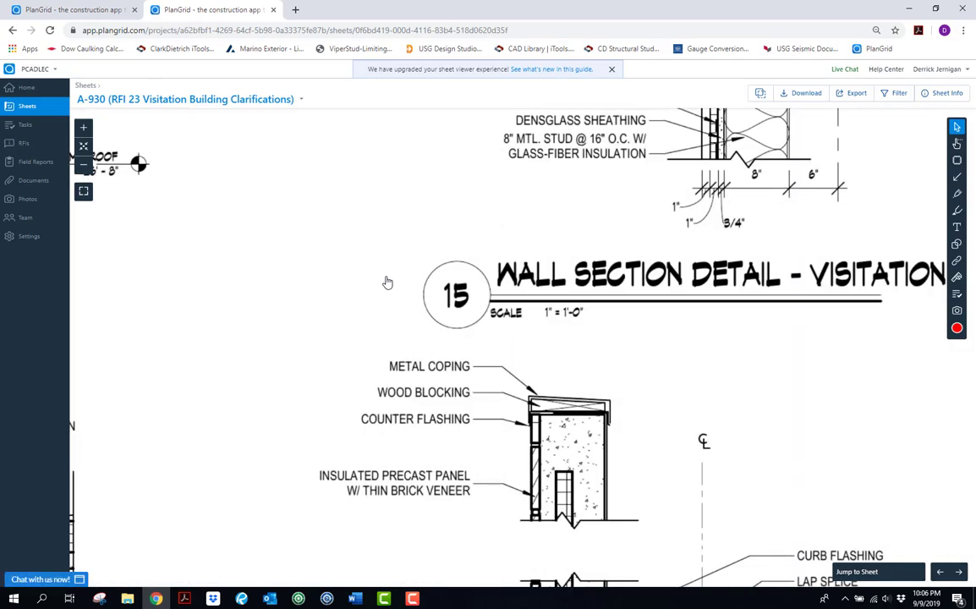
# Examine the section details on sheet A-930, both as a whole sheet and close up
pyautogui.scroll(-6, 389, 286)
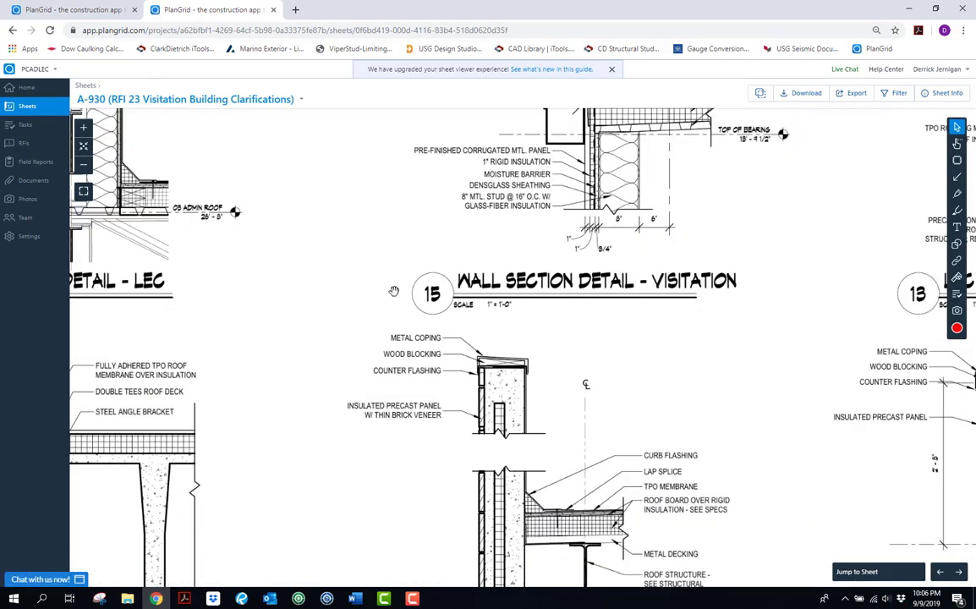
pyautogui.scroll(-2, 394, 291)
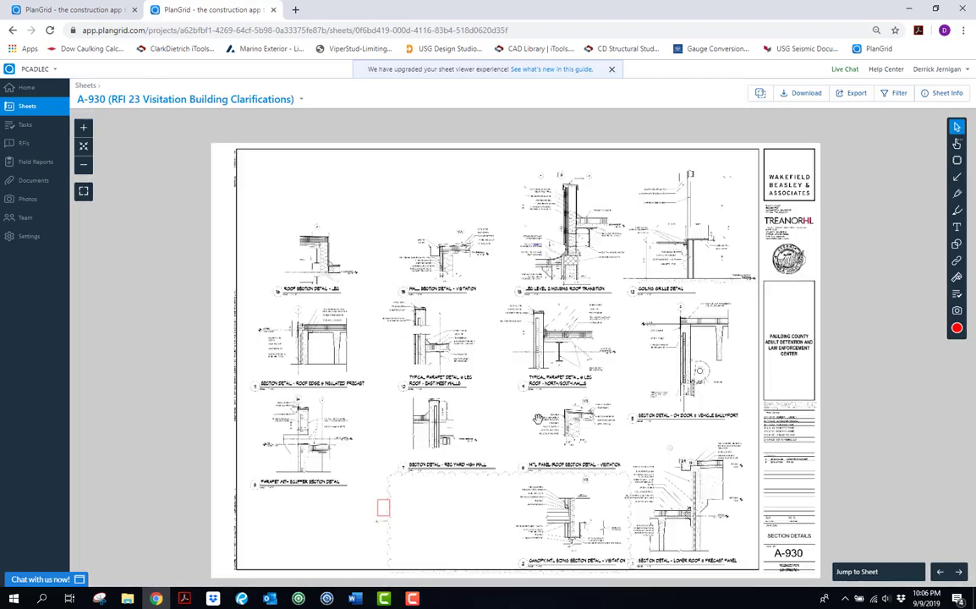
pyautogui.scroll(4, 488, 400)
pyautogui.scroll(-5, 556, 404)
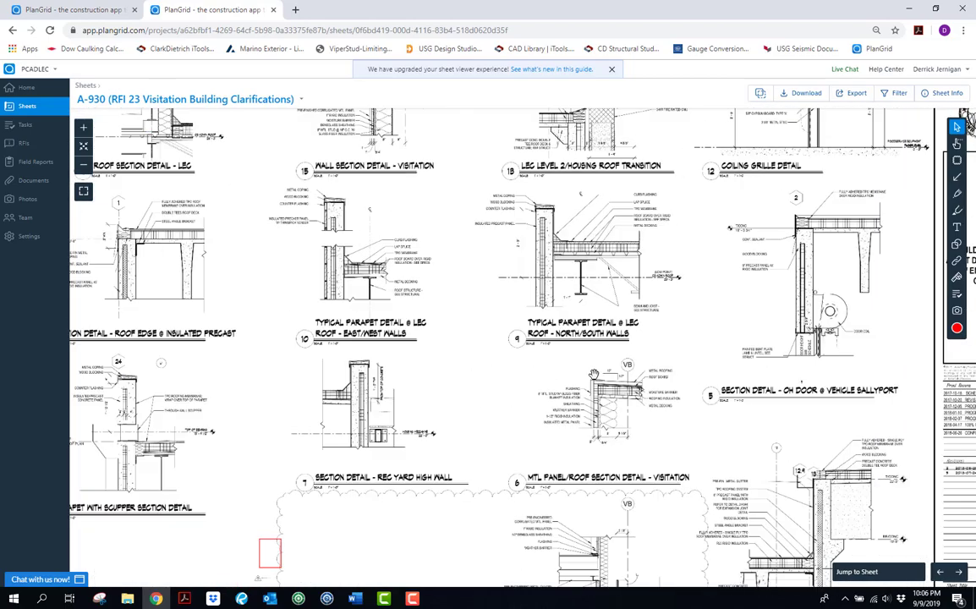
pyautogui.scroll(5, 595, 374)
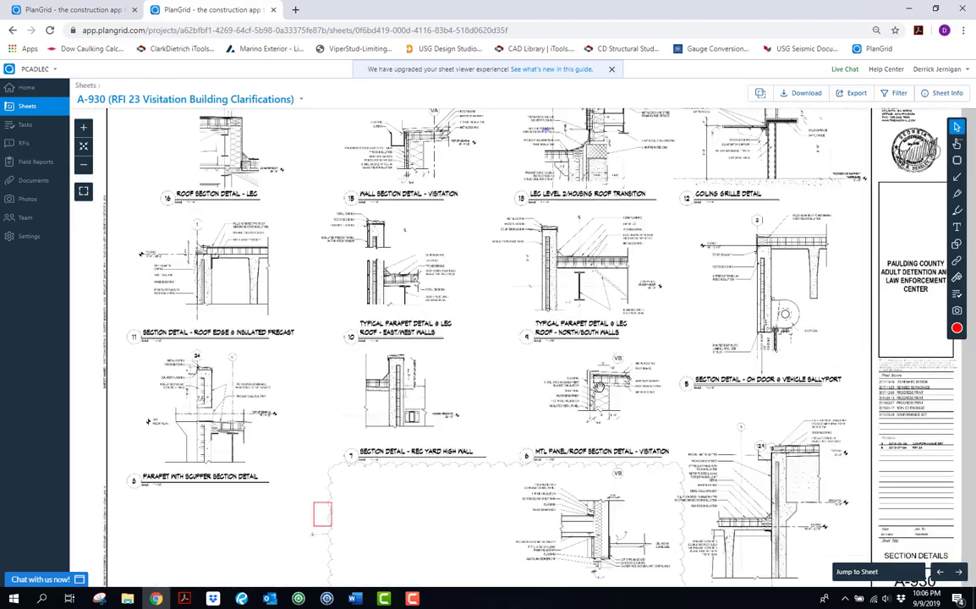
pyautogui.scroll(-2, 598, 386)
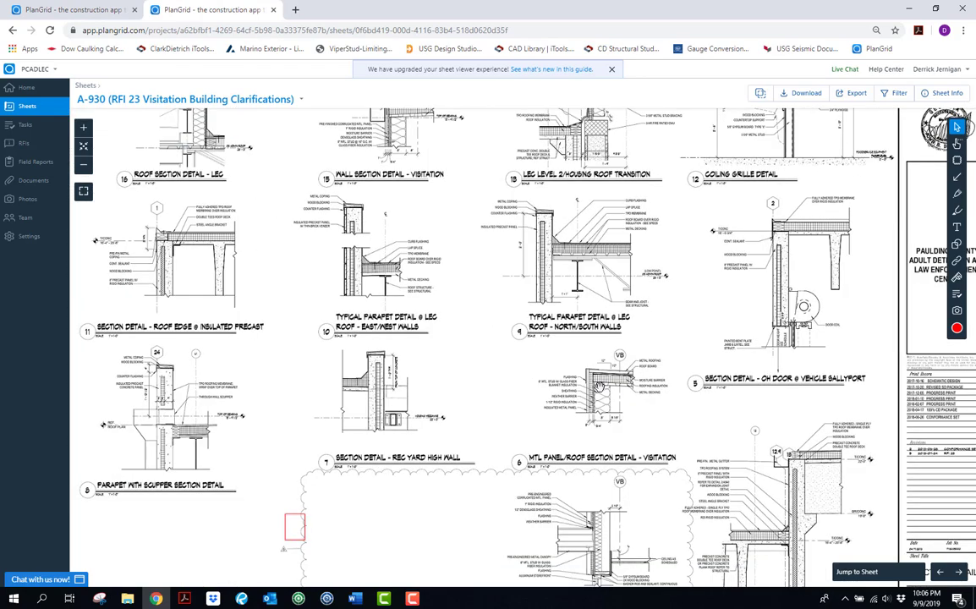
pyautogui.scroll(-3, 599, 385)
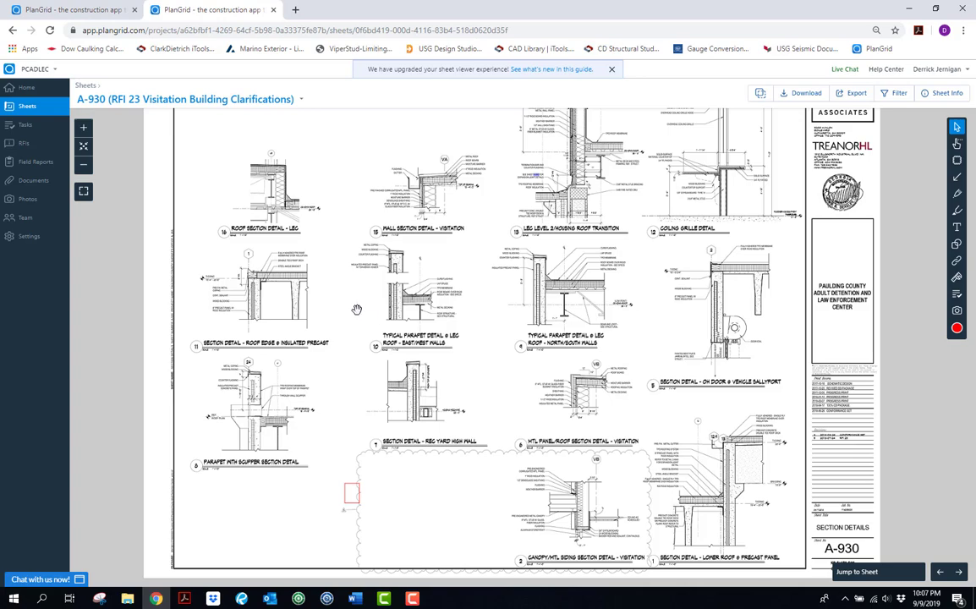
# Return to the project's sheet list and open sheet A-124, the LEC floor plan K
pyautogui.click(27, 105)
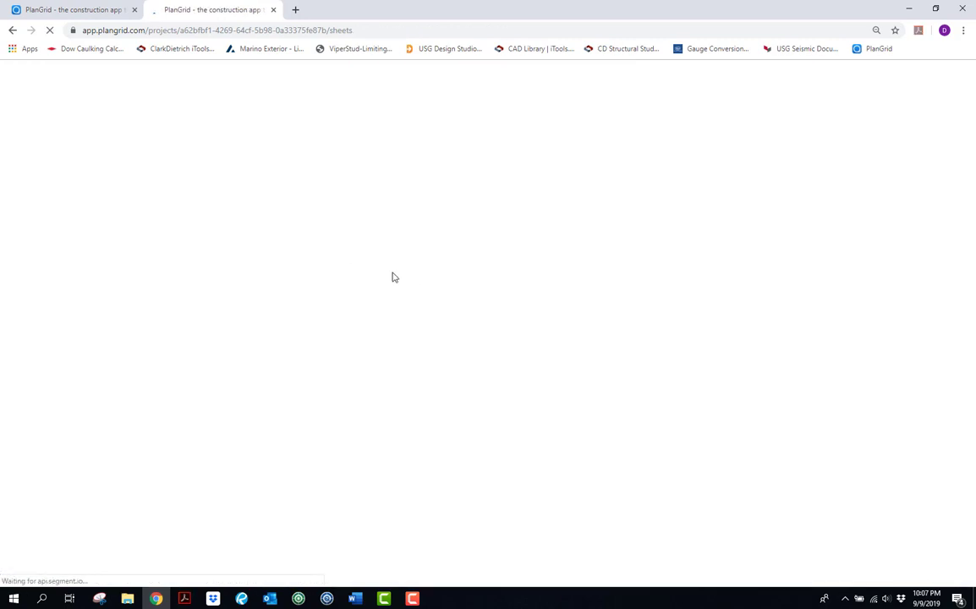
pyautogui.scroll(-10, 379, 288)
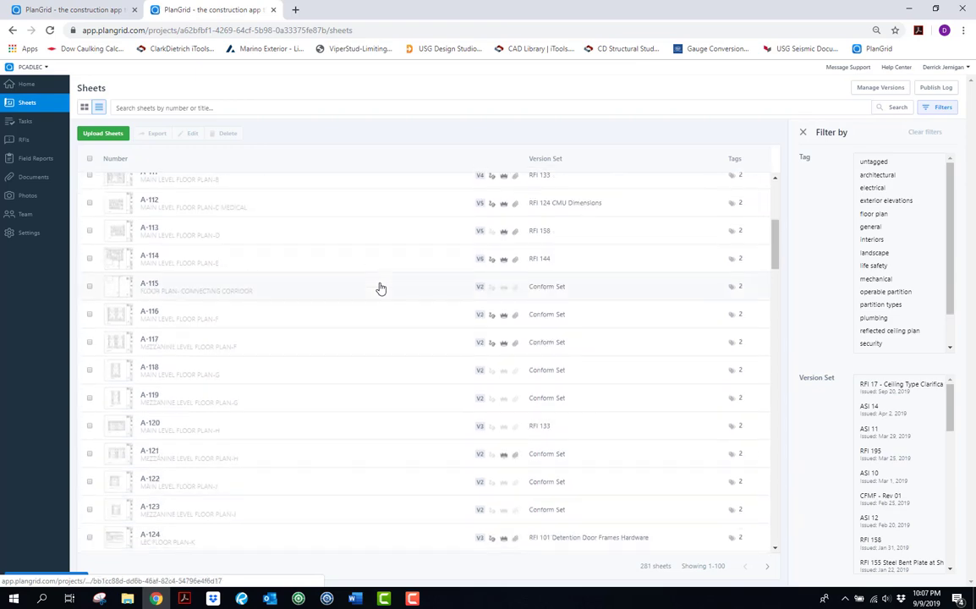
pyautogui.scroll(5, 307, 286)
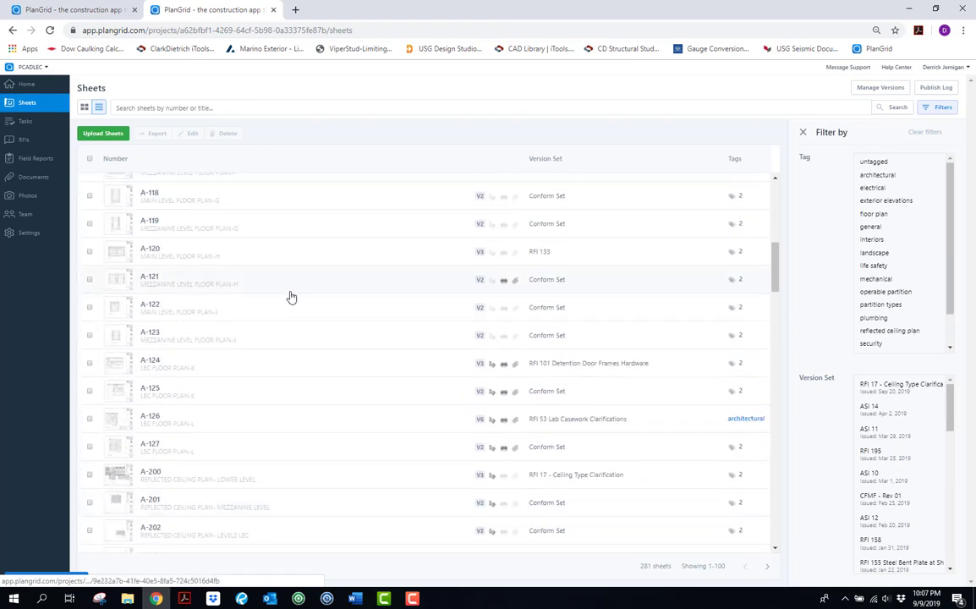
pyautogui.click(172, 362)
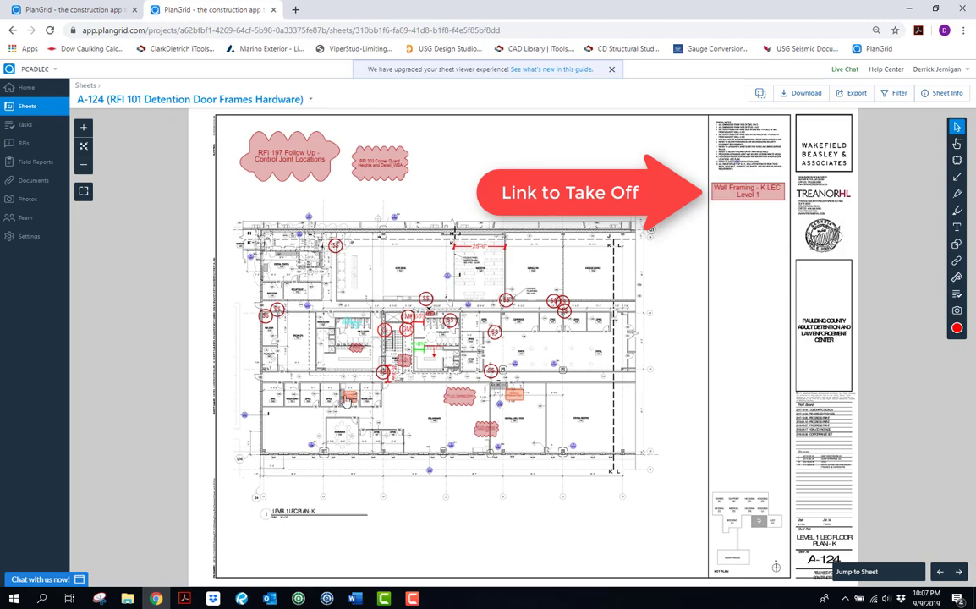
# Examine the RFI clouds, blocking notes, dimensions and callout links marked up on the A-124 floor plan
pyautogui.scroll(5, 350, 375)
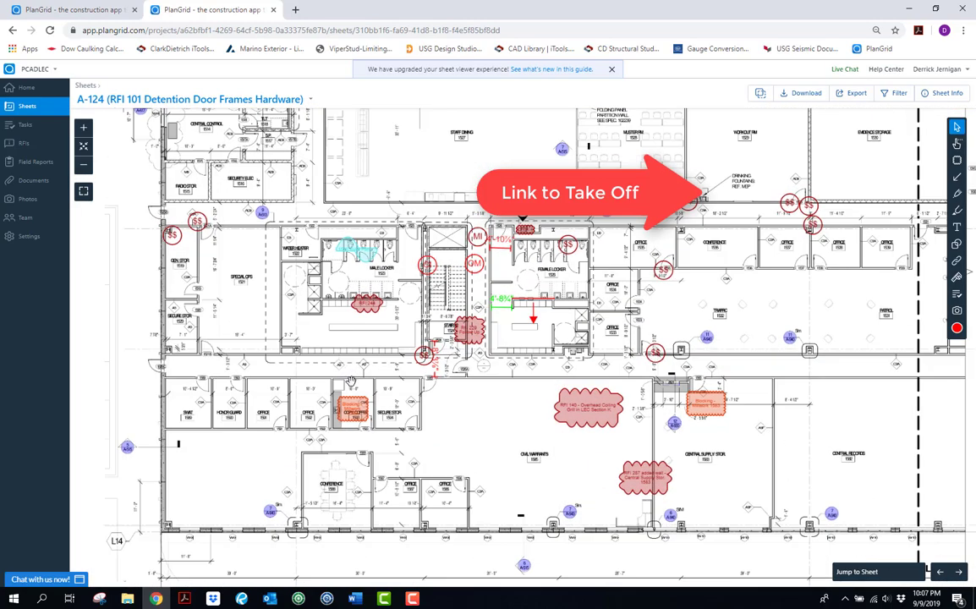
pyautogui.scroll(-5, 350, 381)
pyautogui.scroll(4, 394, 338)
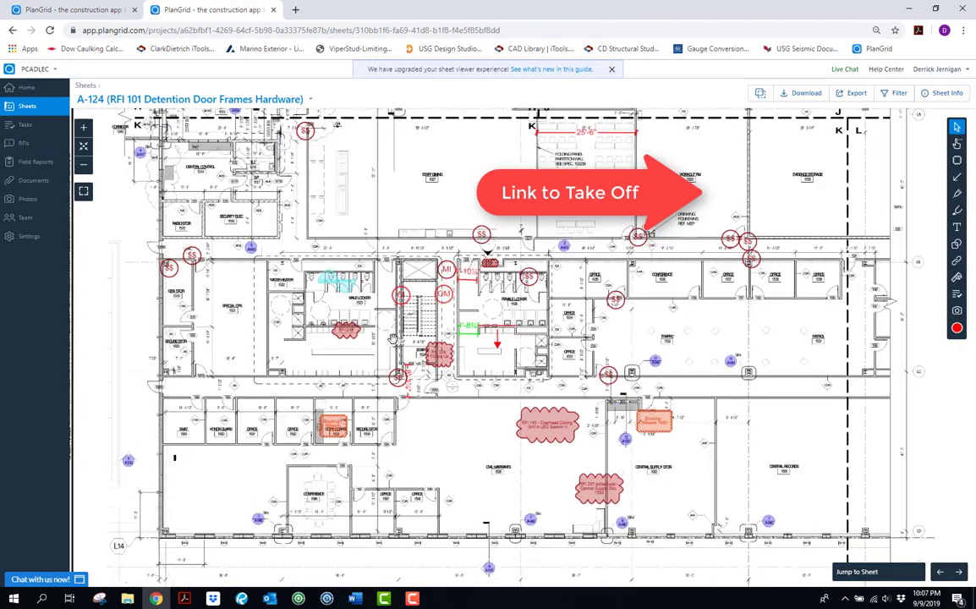
pyautogui.scroll(-2, 393, 338)
pyautogui.scroll(-2, 398, 431)
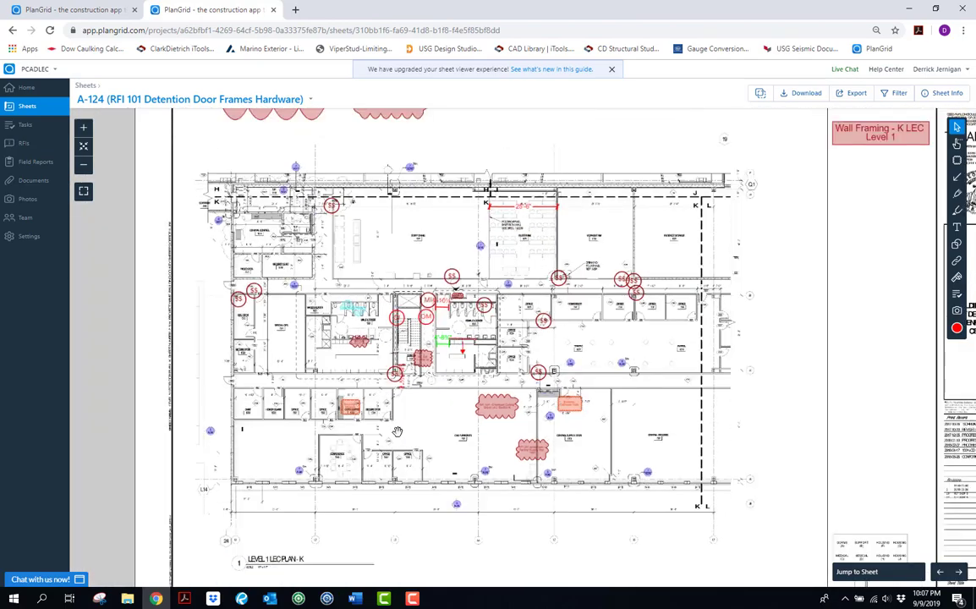
pyautogui.scroll(5, 377, 338)
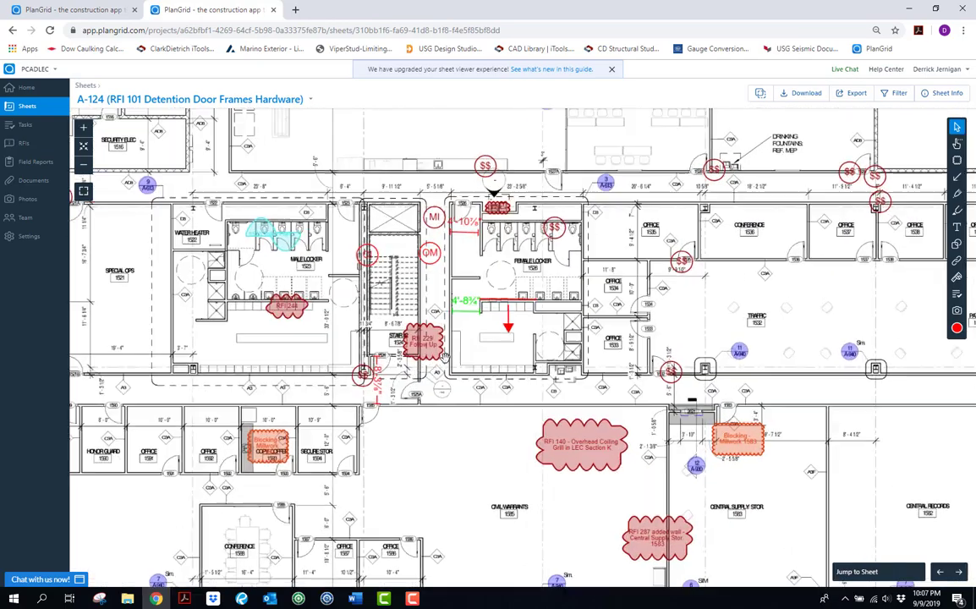
# Examine the RFI 229 Follow Up cloud beside Stair 2 on the A-124 floor plan close up
pyautogui.scroll(3, 443, 356)
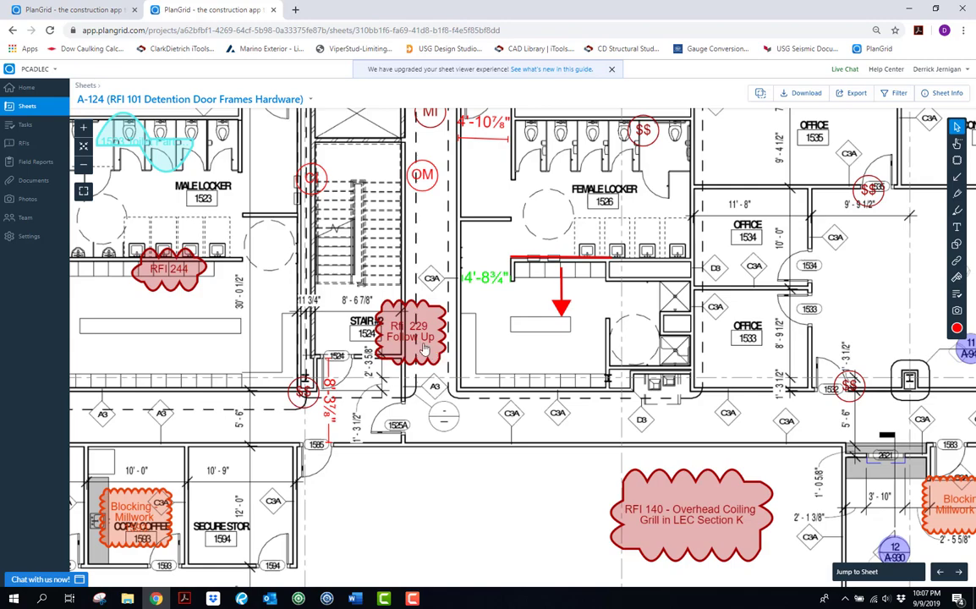
pyautogui.scroll(2, 438, 355)
pyautogui.scroll(-2, 447, 344)
pyautogui.scroll(4, 447, 340)
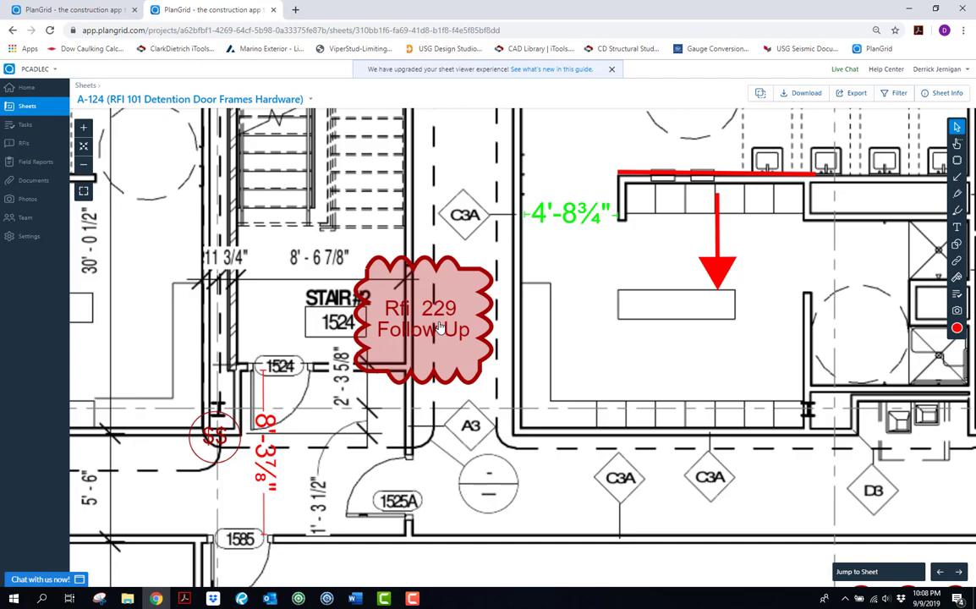
pyautogui.scroll(-6, 439, 326)
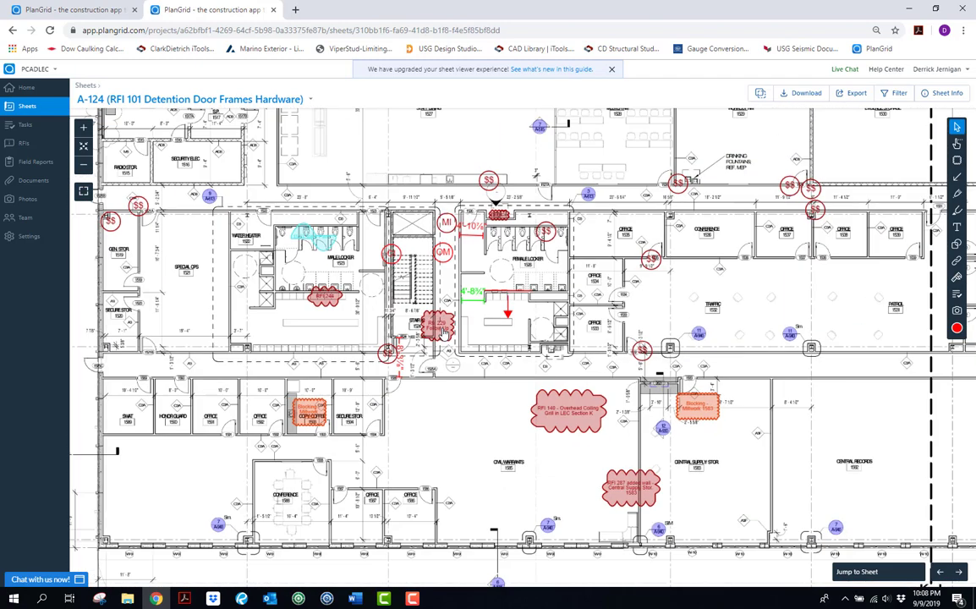
# Inspect the RFI 140 overhead coiling grill cloud in the Civil/Warrants room and show its link details
pyautogui.scroll(5, 588, 407)
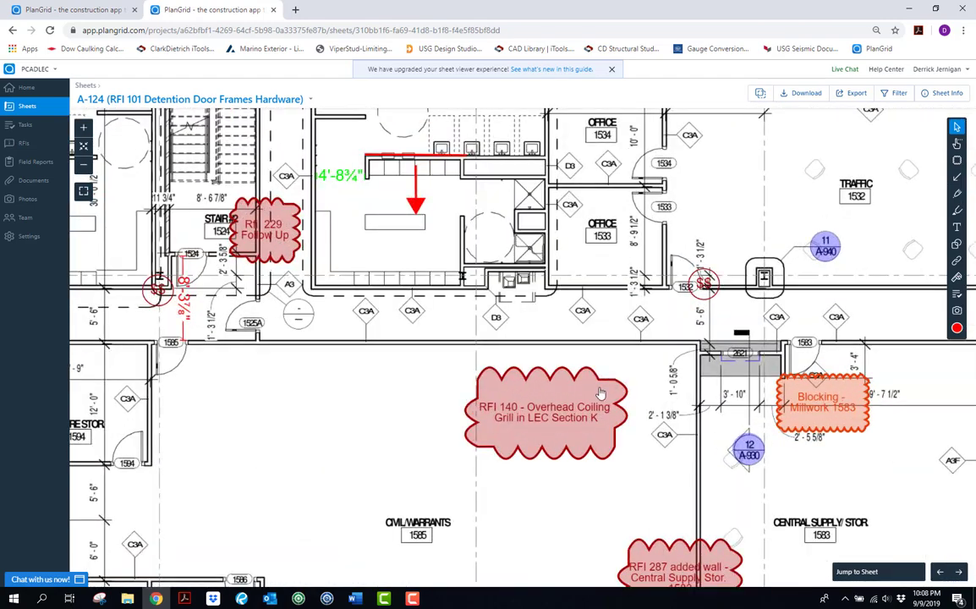
pyautogui.scroll(4, 600, 393)
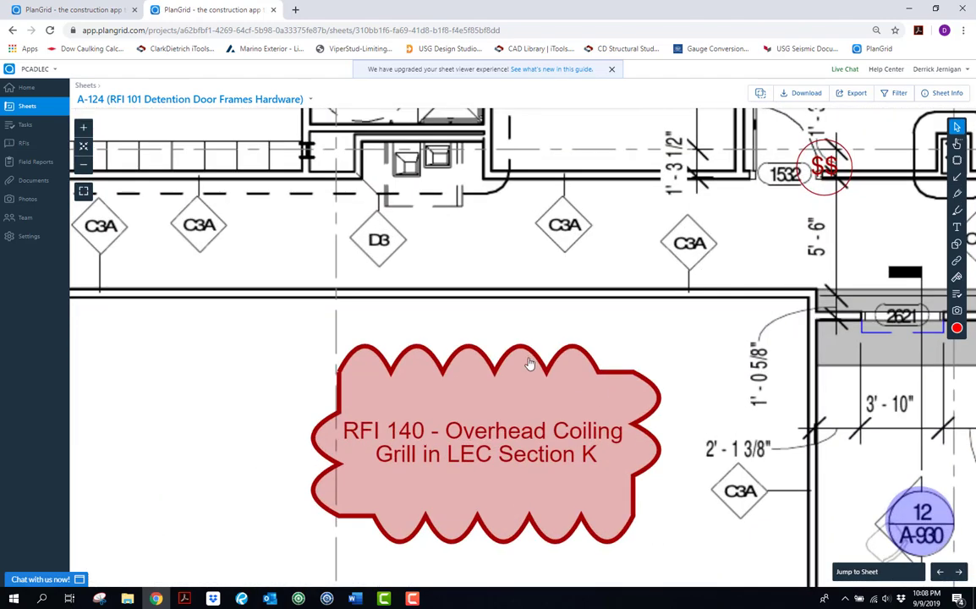
pyautogui.scroll(-4, 527, 372)
pyautogui.scroll(2, 527, 408)
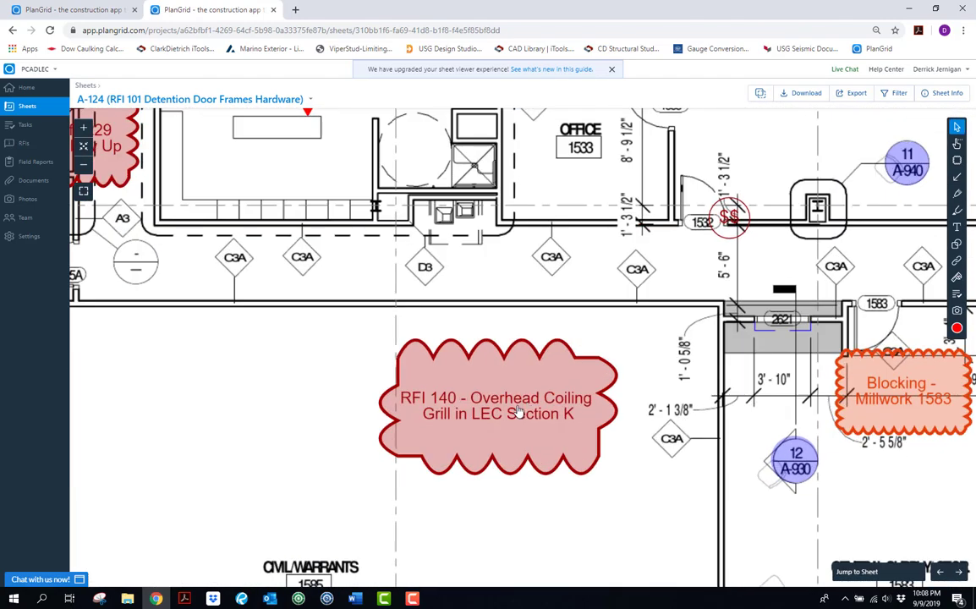
pyautogui.click(514, 405)
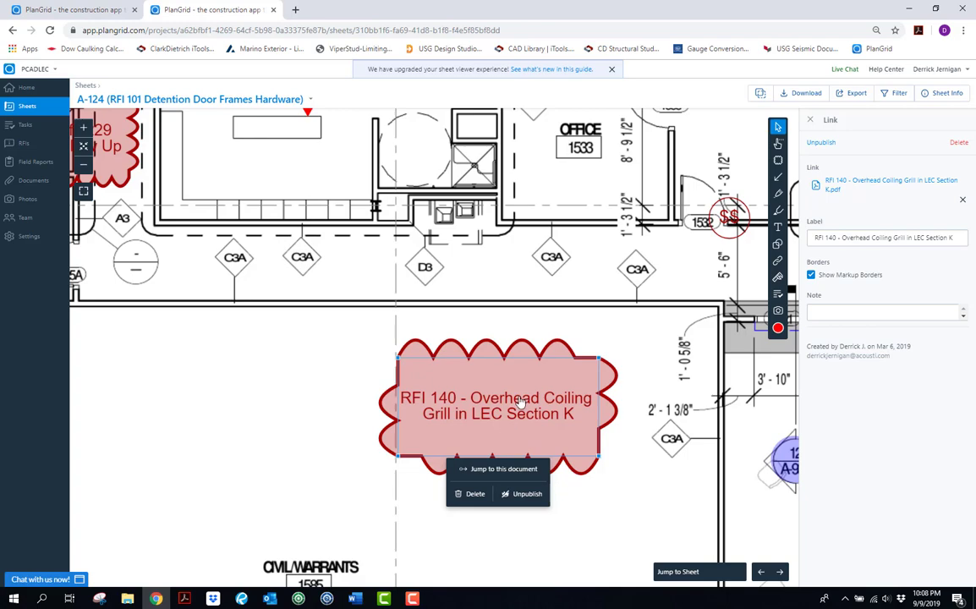
pyautogui.scroll(-5, 465, 365)
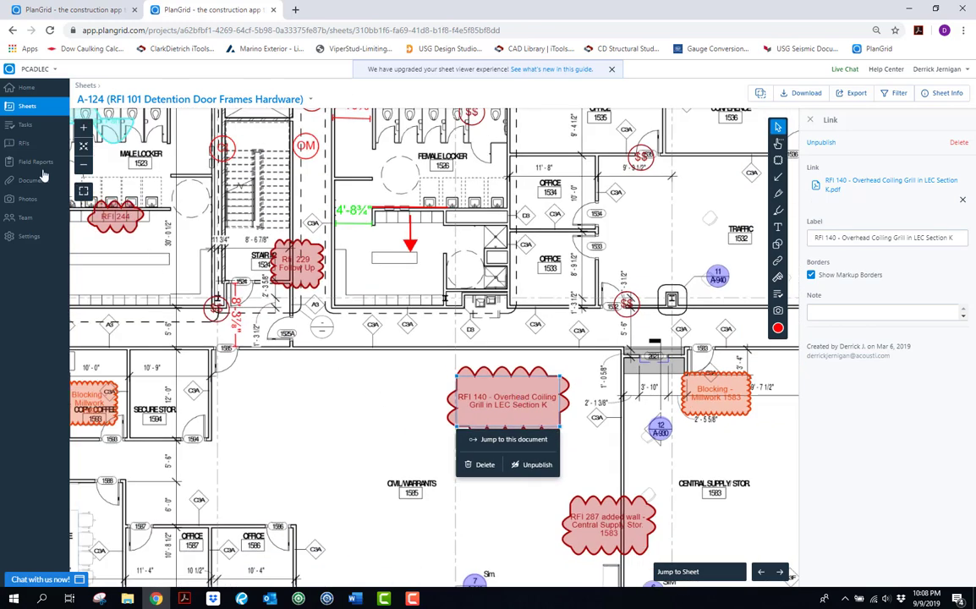
# Go to the project's documents and view the Coordination Documents and Estimate/Takeoff - Overall Scopes folders
pyautogui.click(36, 188)
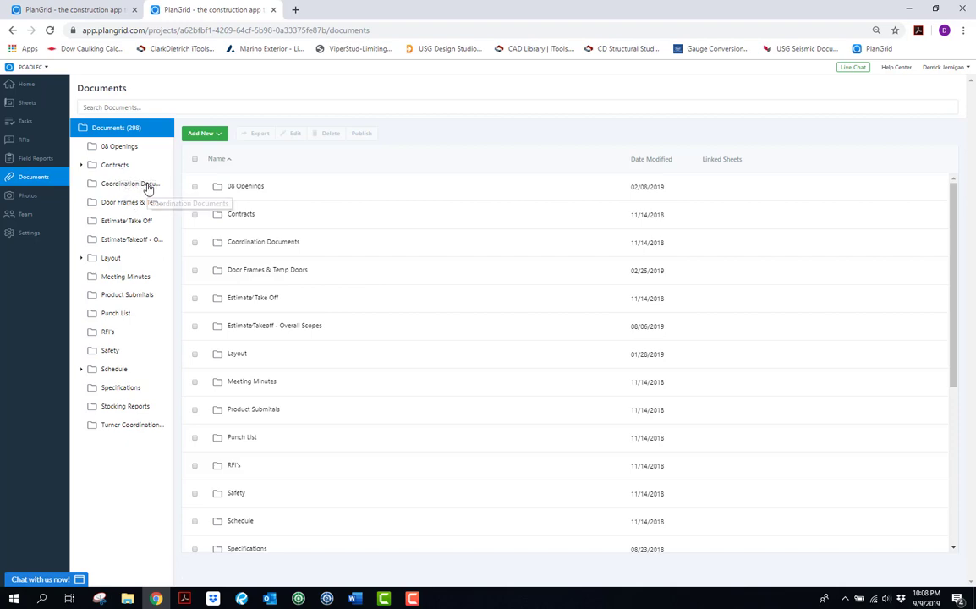
pyautogui.click(147, 188)
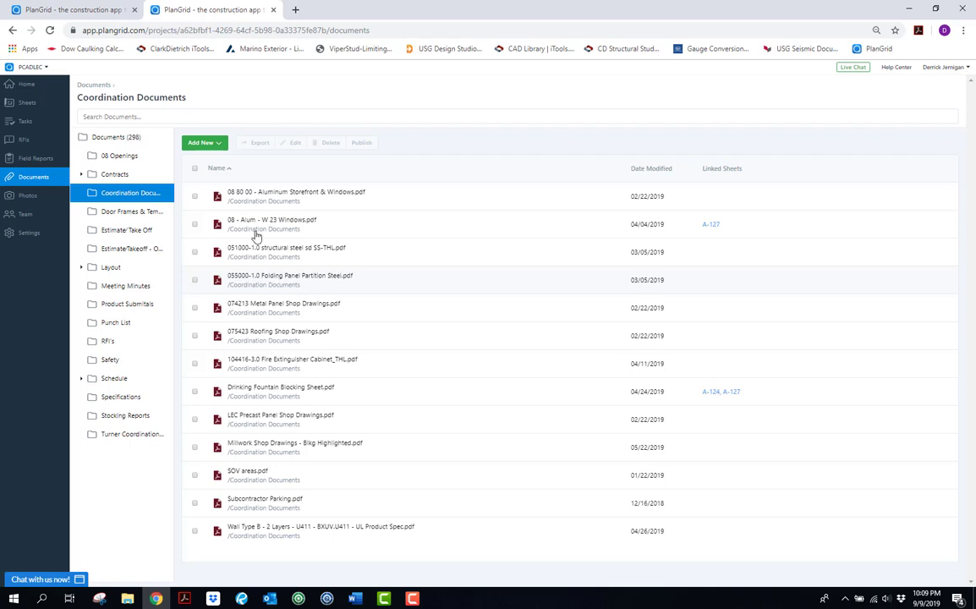
pyautogui.click(119, 250)
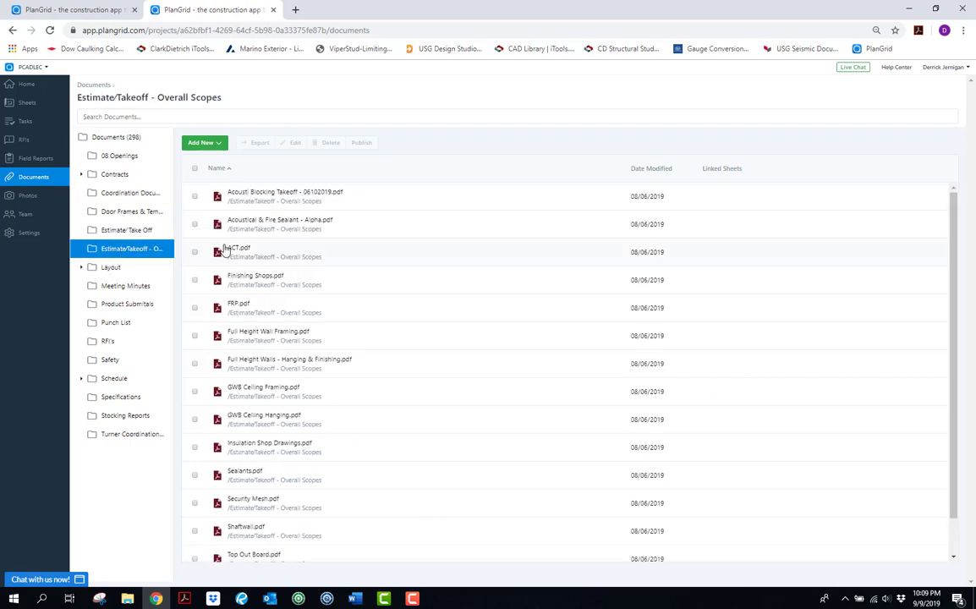
pyautogui.scroll(-1, 321, 248)
pyautogui.scroll(1, 320, 251)
# Browse the area-by-area takeoff PDFs in the Estimate/Take Off folder and the files in the Layout folder
pyautogui.click(126, 234)
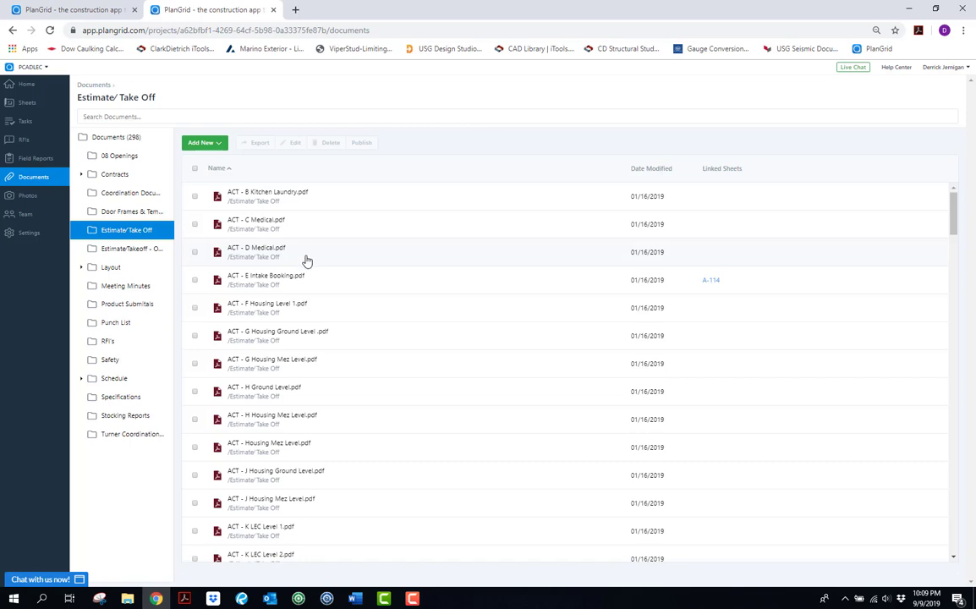
pyautogui.scroll(-5, 305, 259)
pyautogui.scroll(-14, 306, 259)
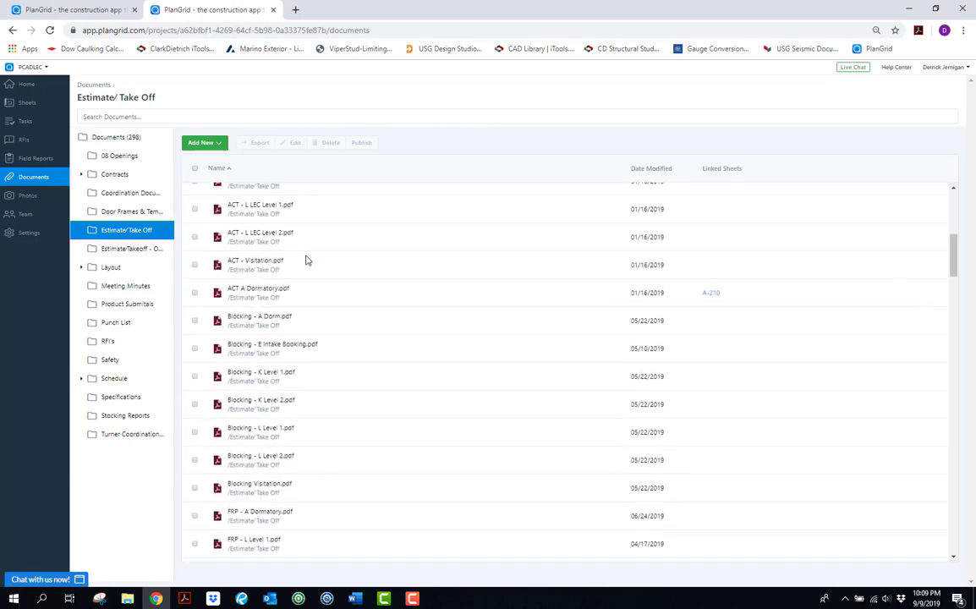
pyautogui.scroll(-10, 306, 259)
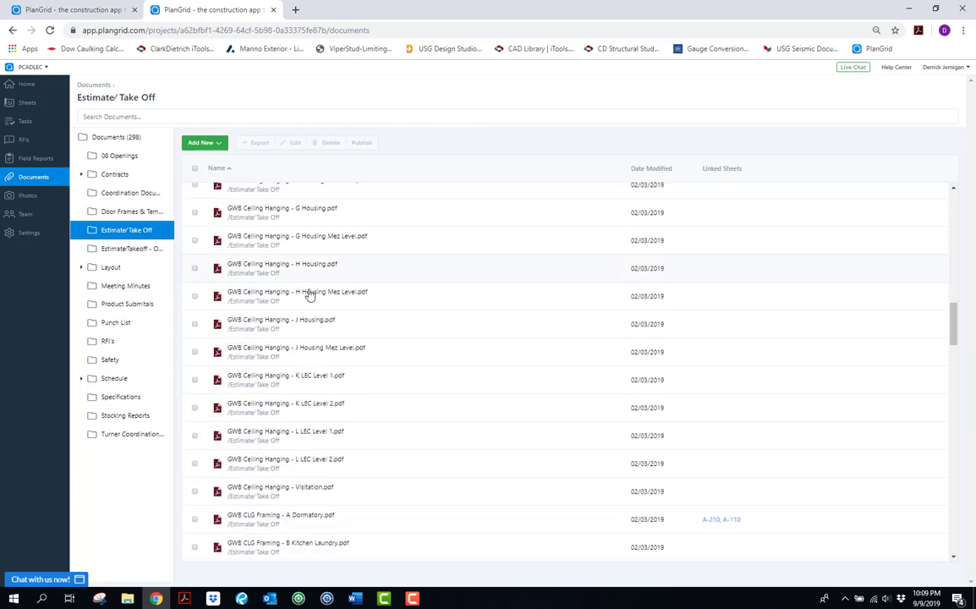
pyautogui.scroll(-15, 357, 302)
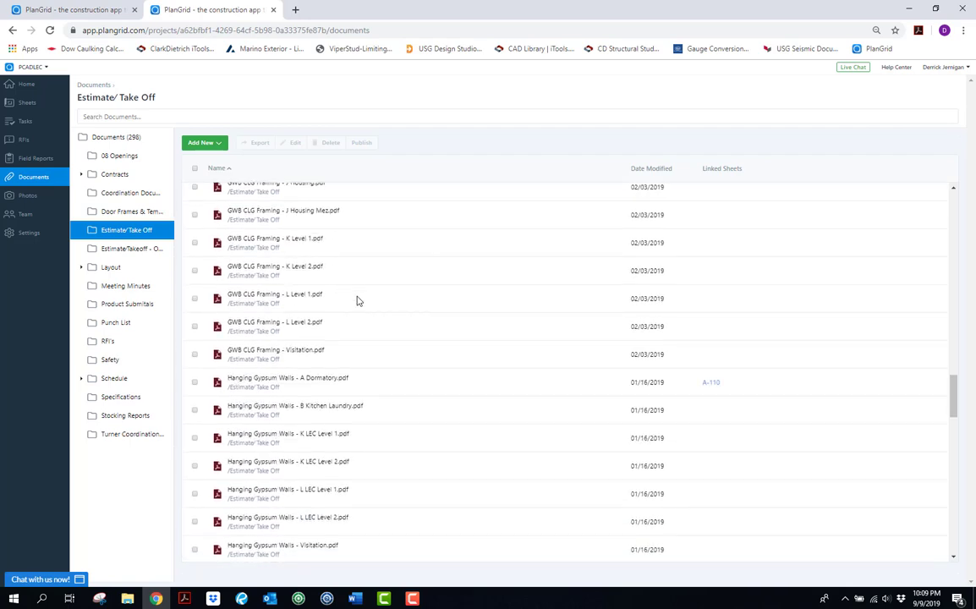
pyautogui.scroll(-8, 357, 302)
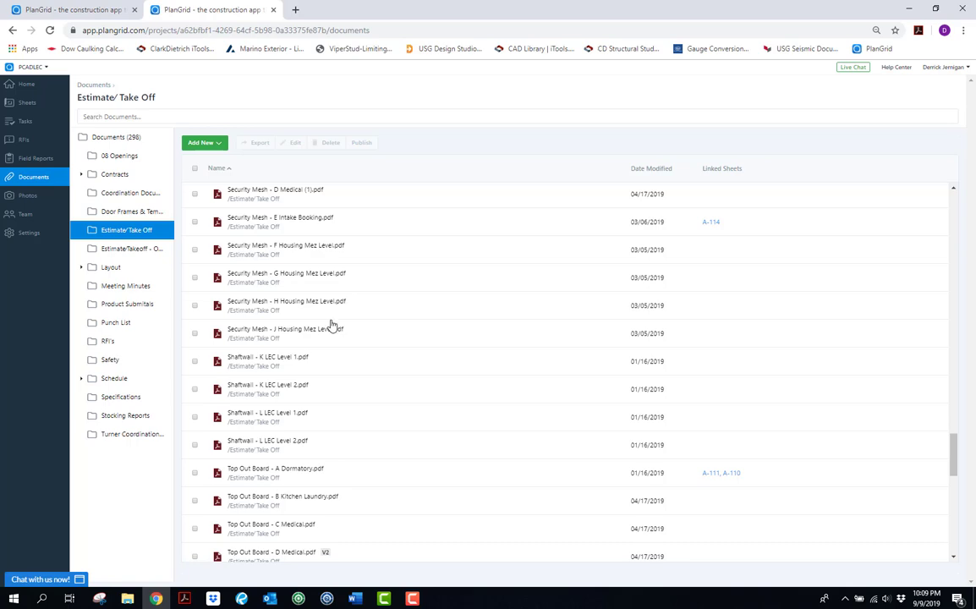
pyautogui.scroll(-5, 357, 322)
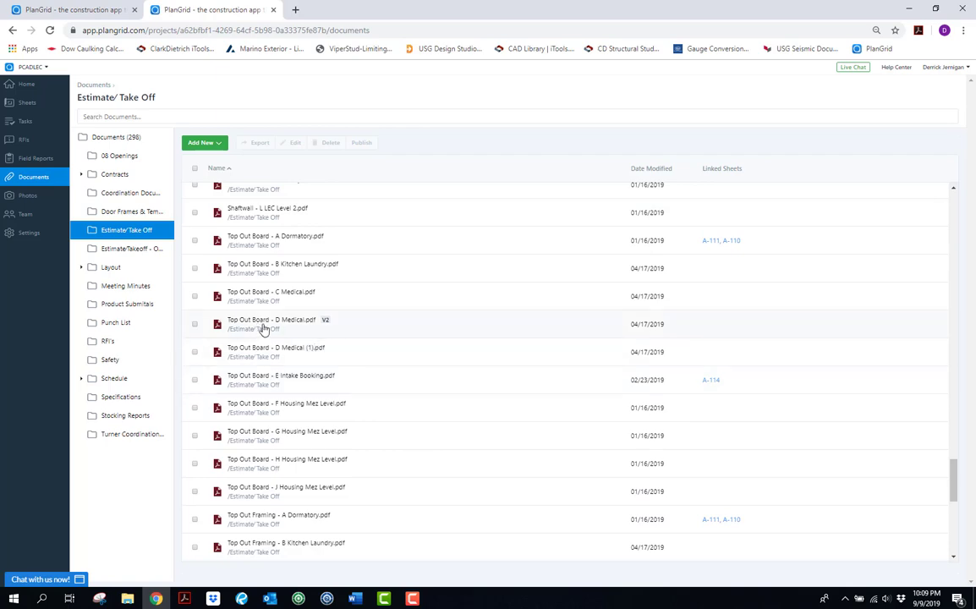
pyautogui.click(111, 268)
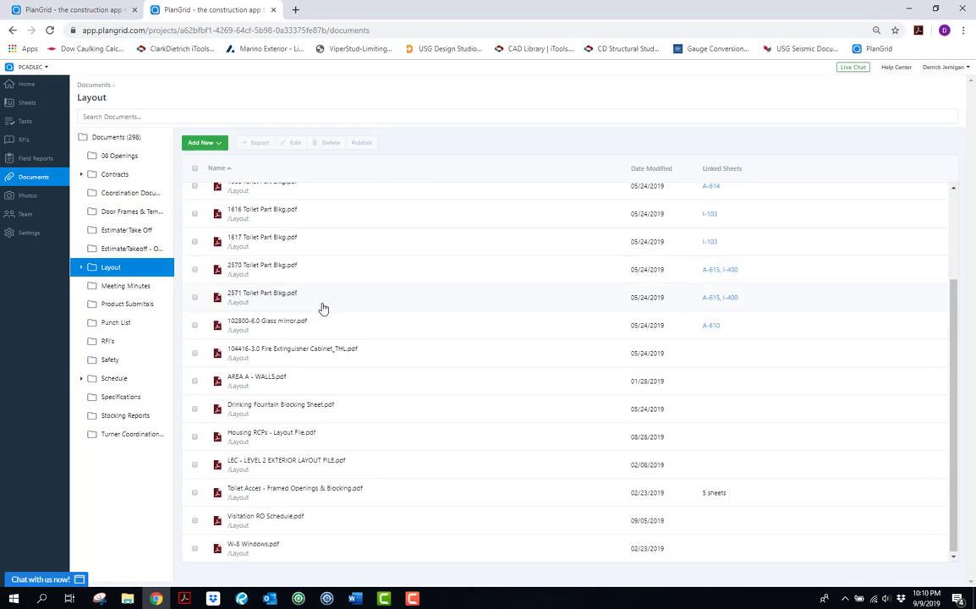
pyautogui.scroll(3, 315, 322)
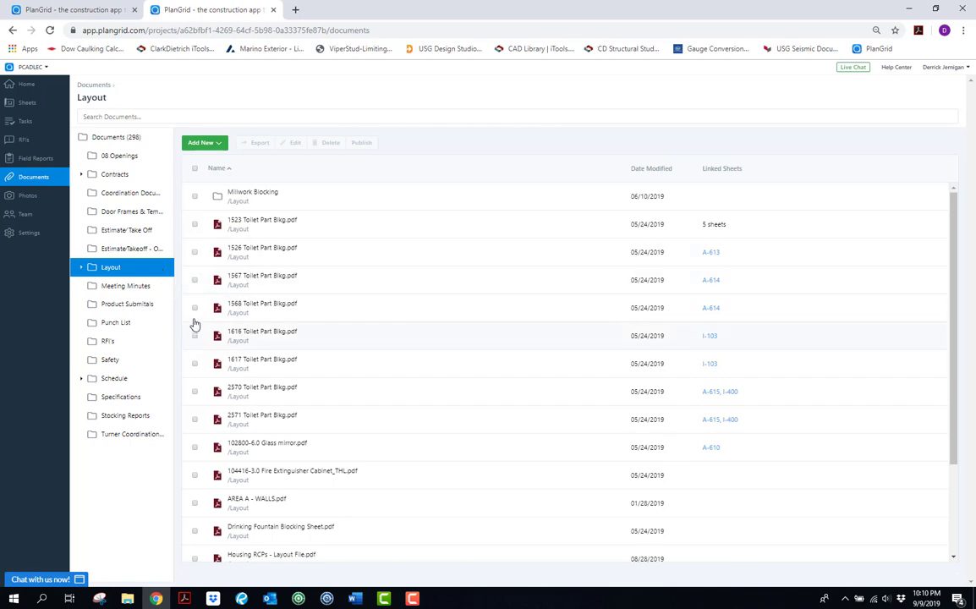
# Go to the project's field reports and look through the list of all reports and the report templates
pyautogui.click(43, 163)
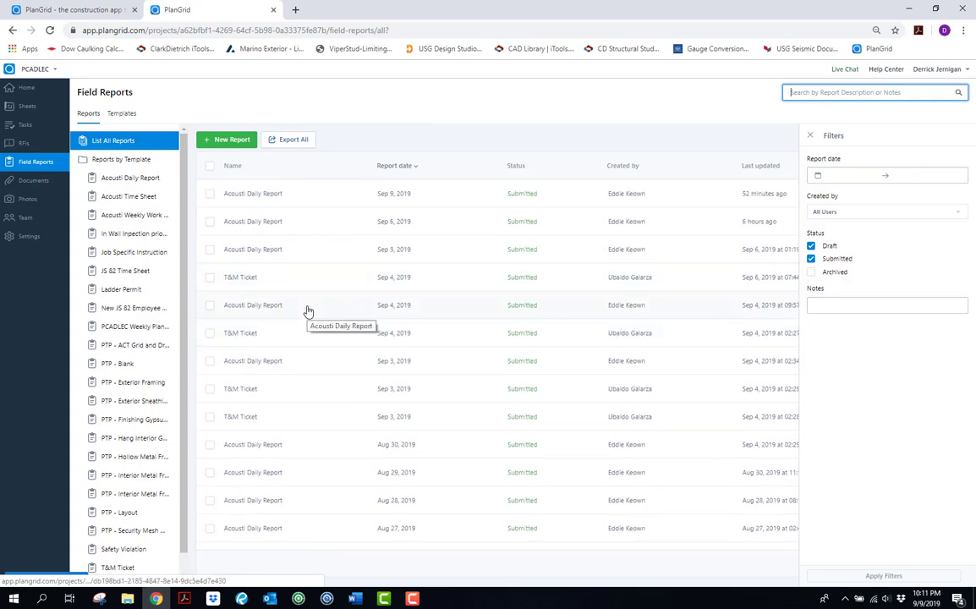
pyautogui.scroll(-3, 304, 321)
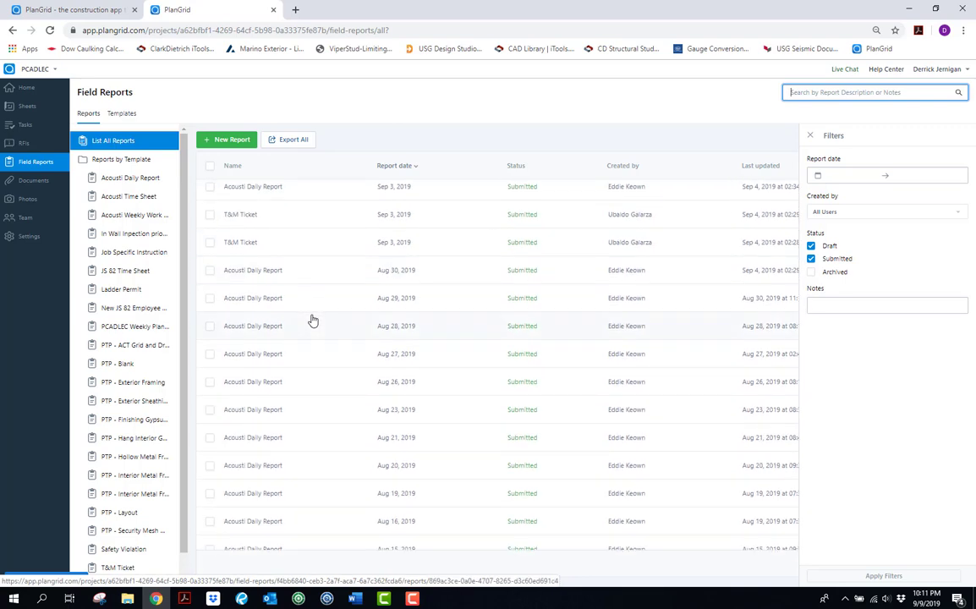
pyautogui.scroll(3, 309, 313)
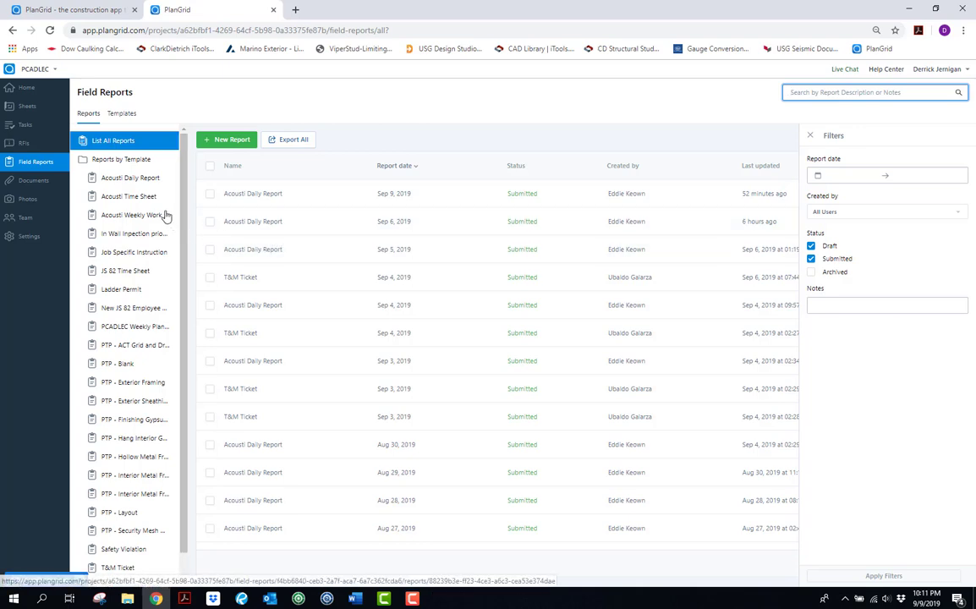
pyautogui.scroll(-1, 158, 240)
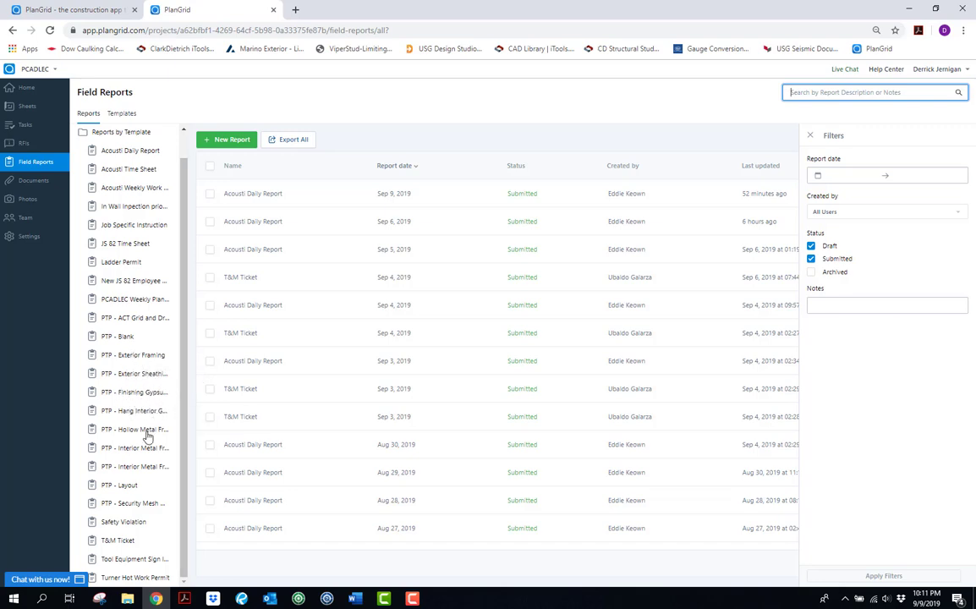
pyautogui.scroll(1, 136, 337)
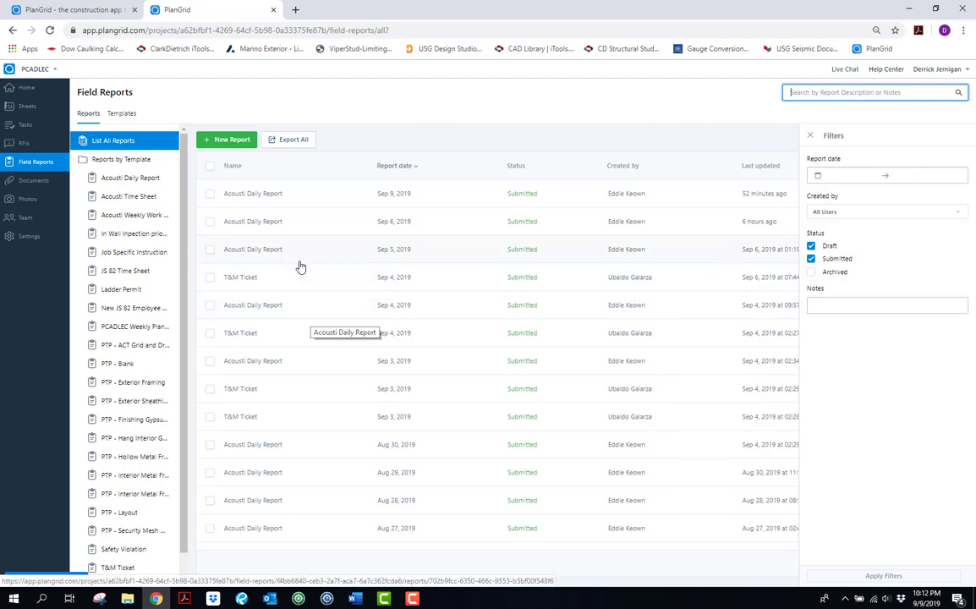
# Create a new field report from the Acousti Daily Report template and look over its form
pyautogui.click(132, 182)
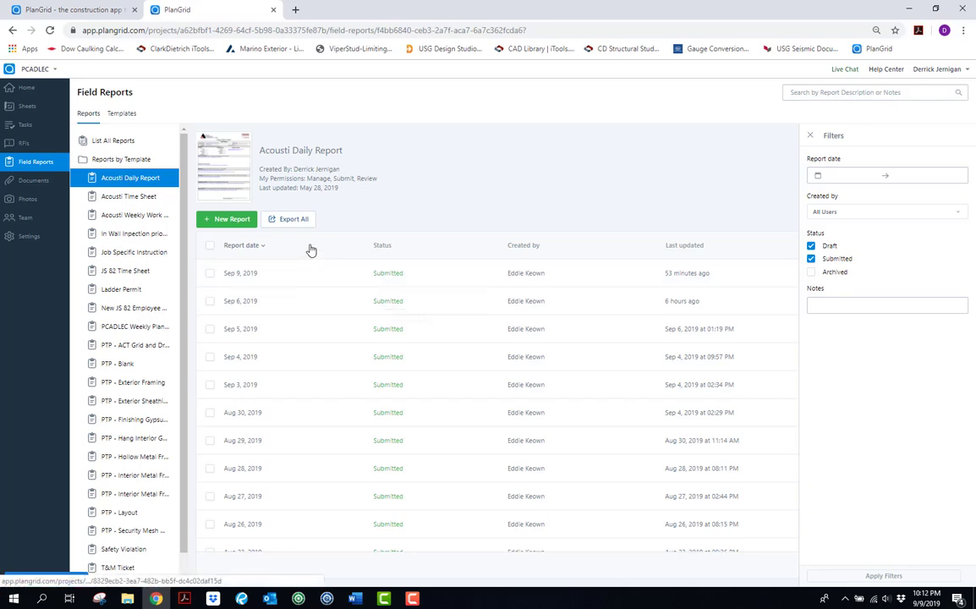
pyautogui.click(240, 219)
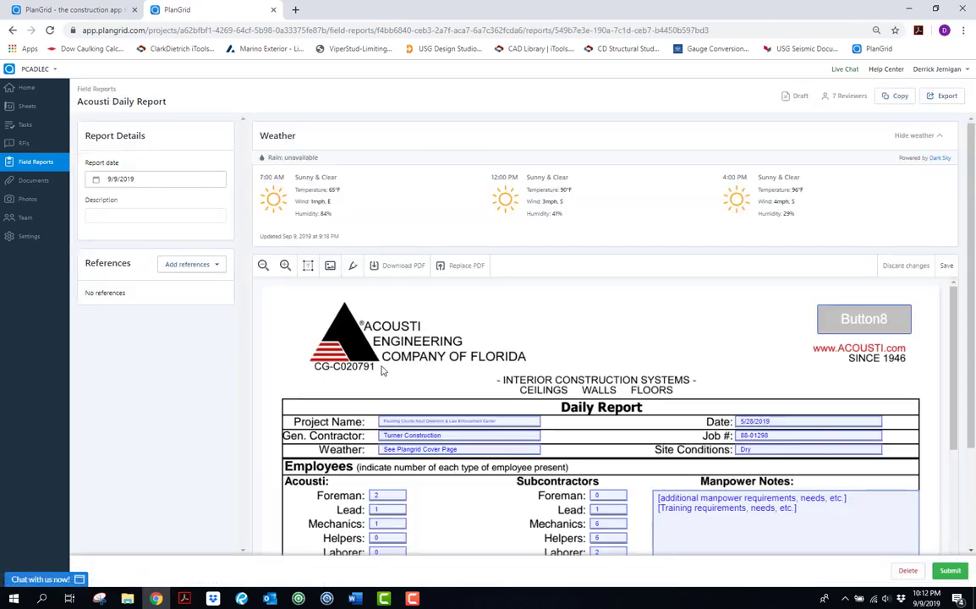
pyautogui.scroll(-2, 725, 354)
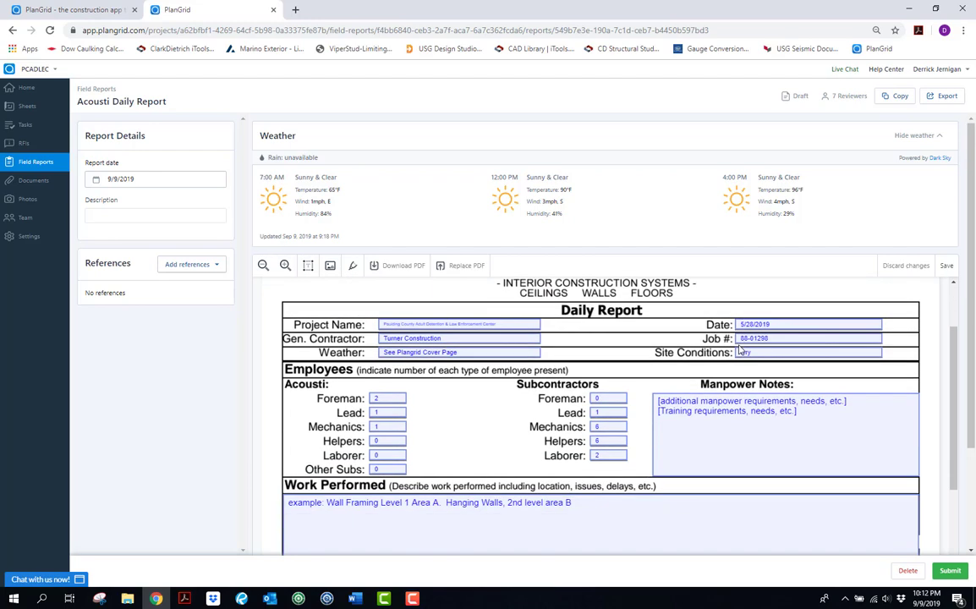
pyautogui.scroll(-5, 739, 349)
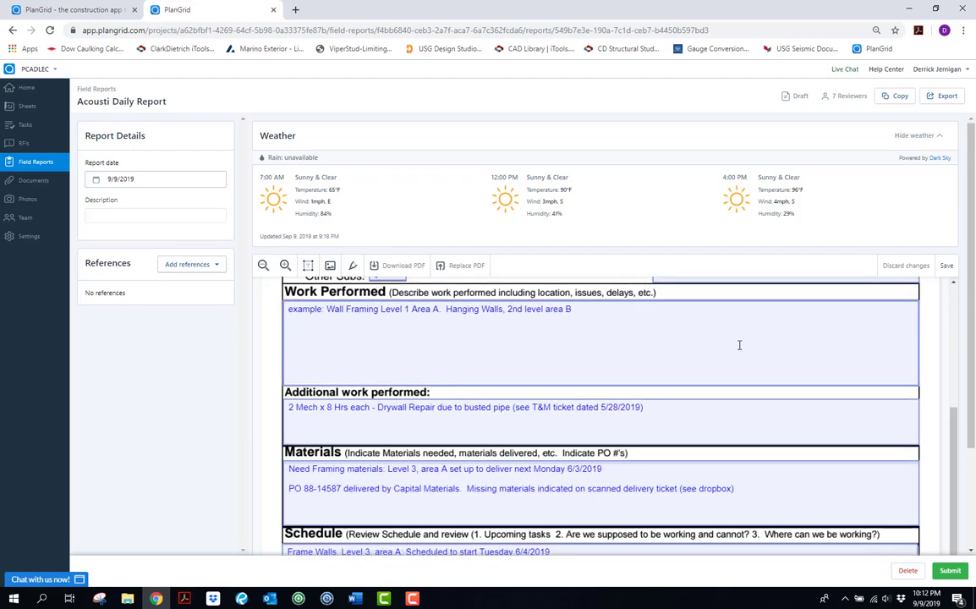
pyautogui.scroll(4, 739, 347)
pyautogui.scroll(3, 738, 347)
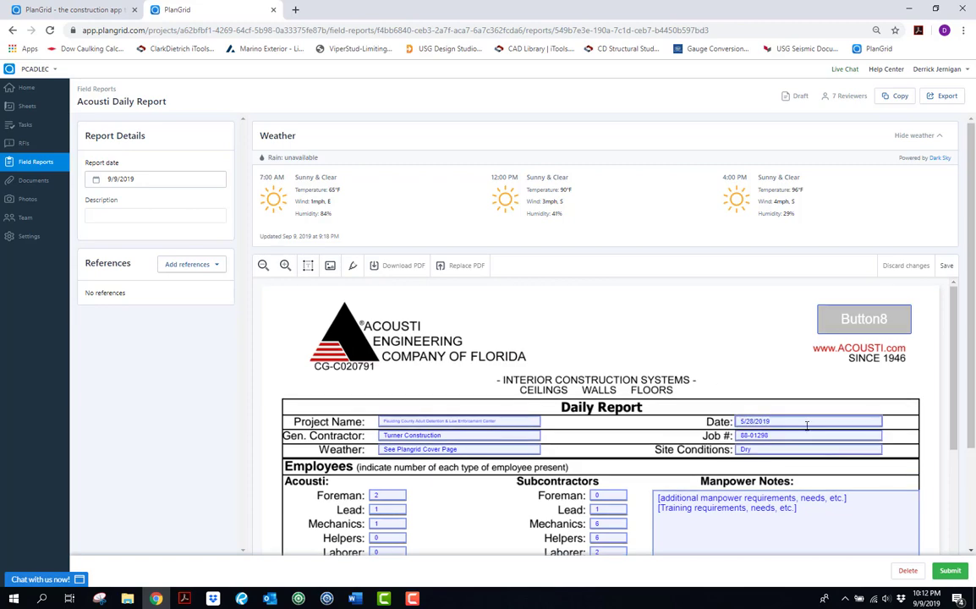
# Step through the daily report's fillable fields, from Project Name and Site Conditions to Equipment Notes and Schedule, without editing them
pyautogui.press('Tab')
pyautogui.press('Tab')
pyautogui.press('Tab')
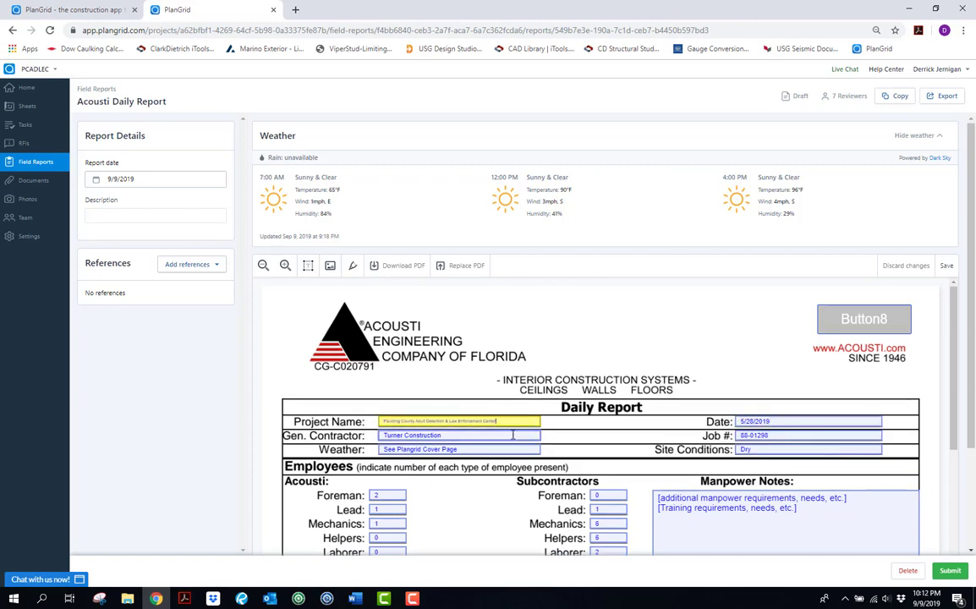
pyautogui.press('Tab')
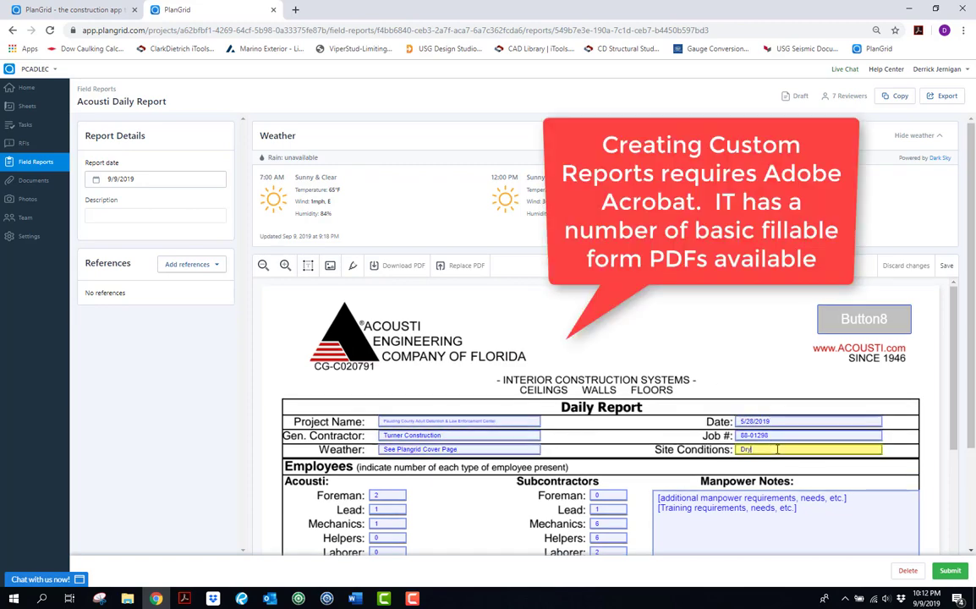
pyautogui.scroll(-2, 773, 464)
pyautogui.scroll(-5, 774, 464)
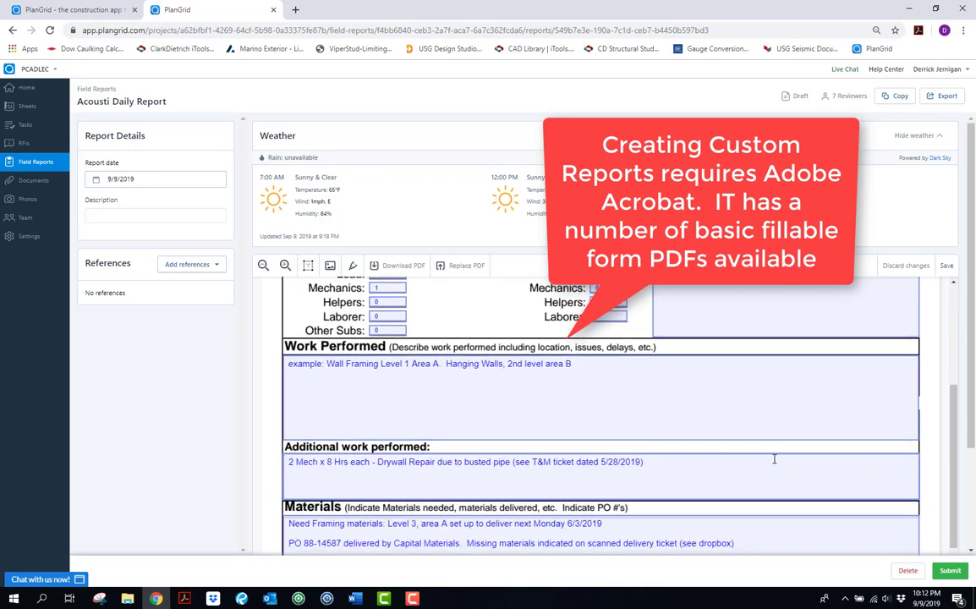
pyautogui.scroll(-2, 774, 459)
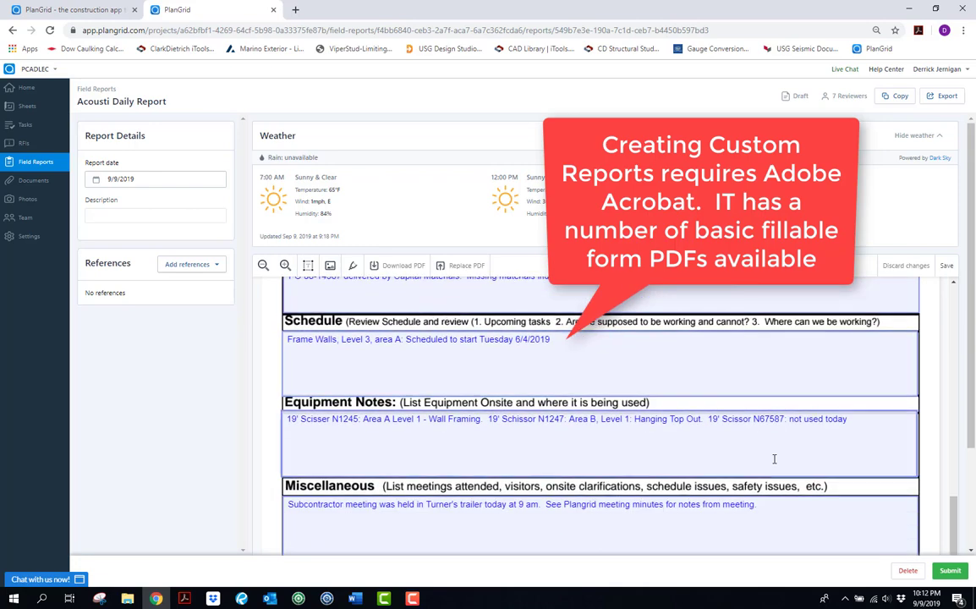
pyautogui.click(559, 445)
pyautogui.click(570, 362)
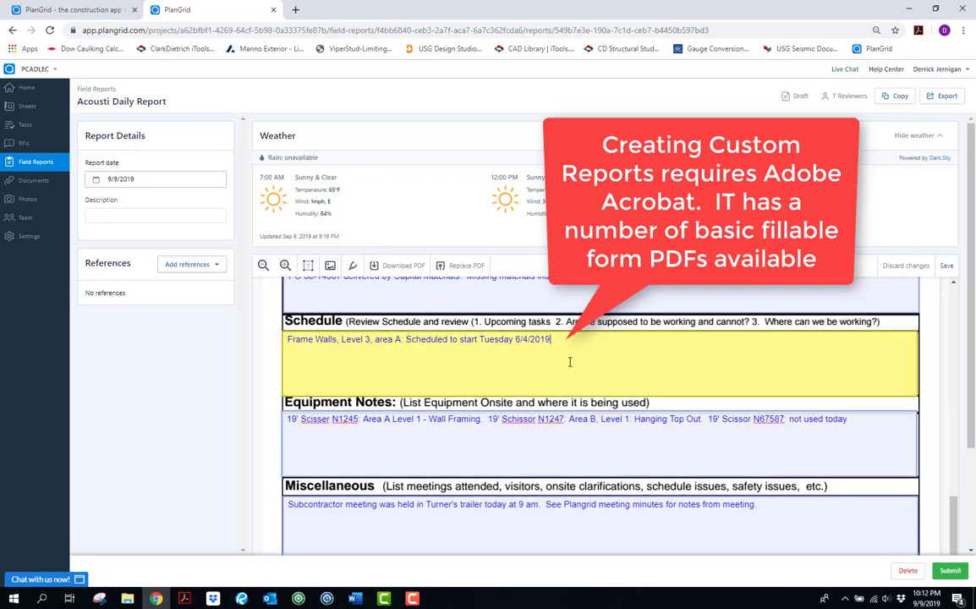
pyautogui.scroll(8, 558, 372)
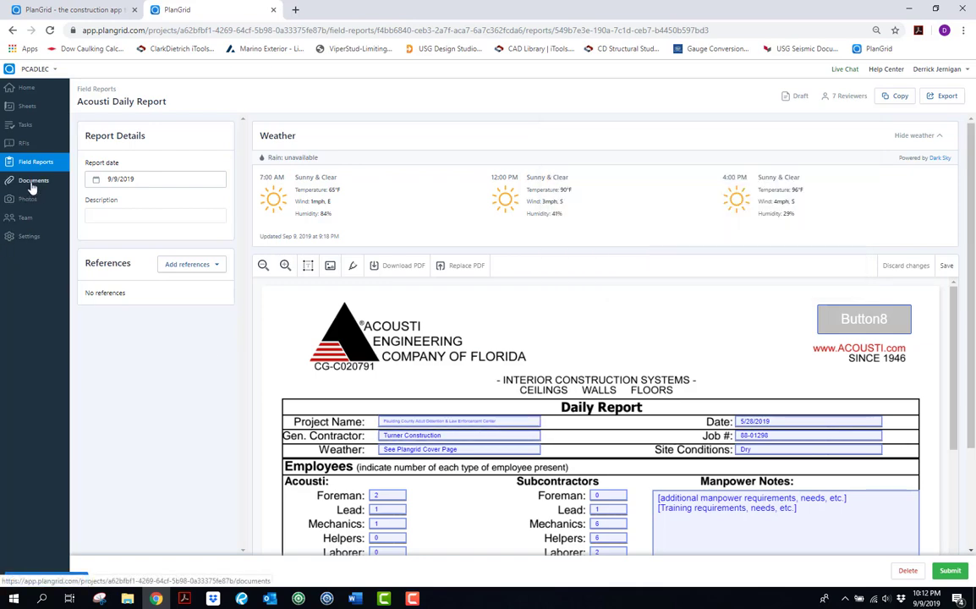
# View the project's RFI log and the Tasks overview with its task lists and charts
pyautogui.click(24, 145)
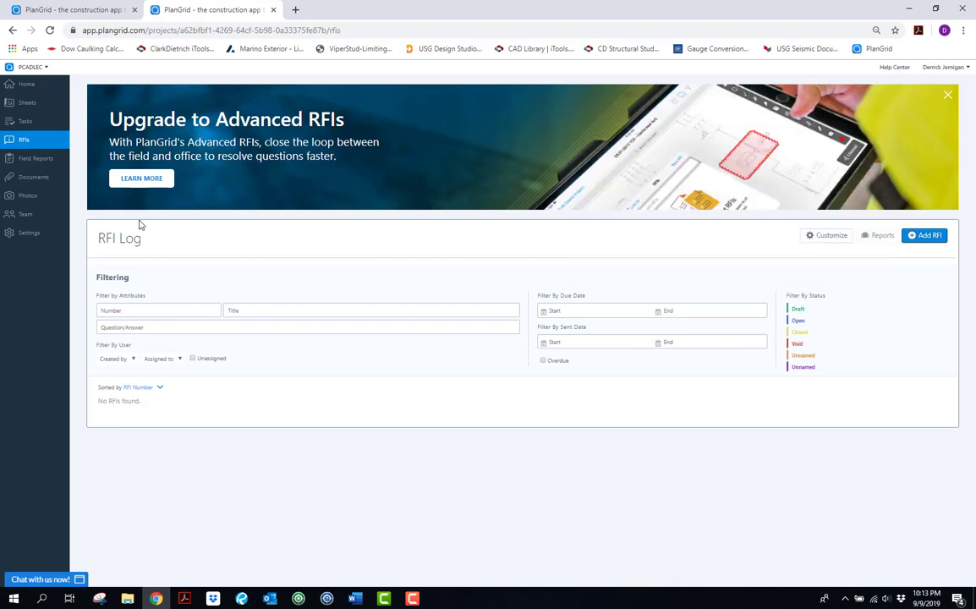
pyautogui.click(26, 123)
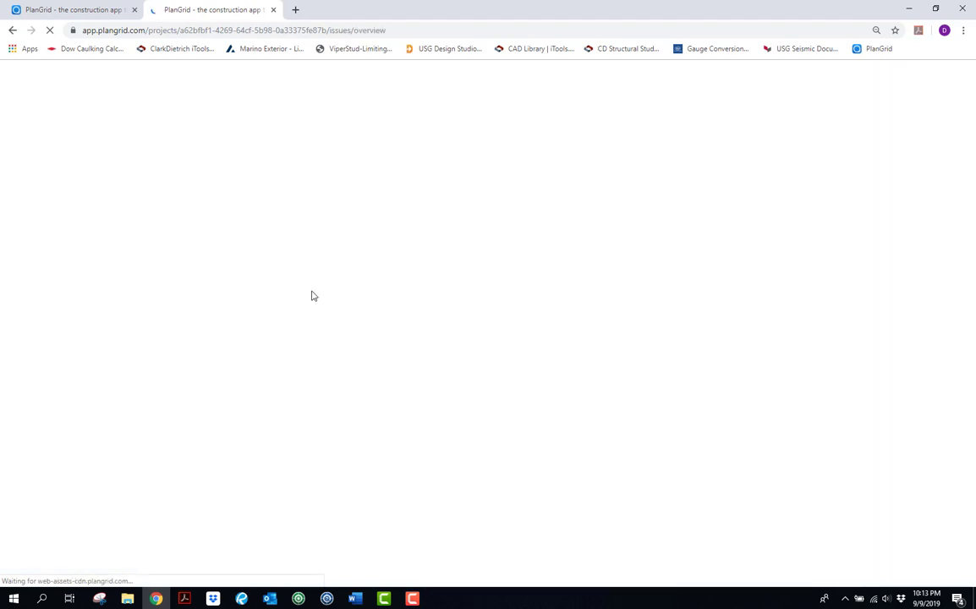
pyautogui.scroll(-3, 372, 279)
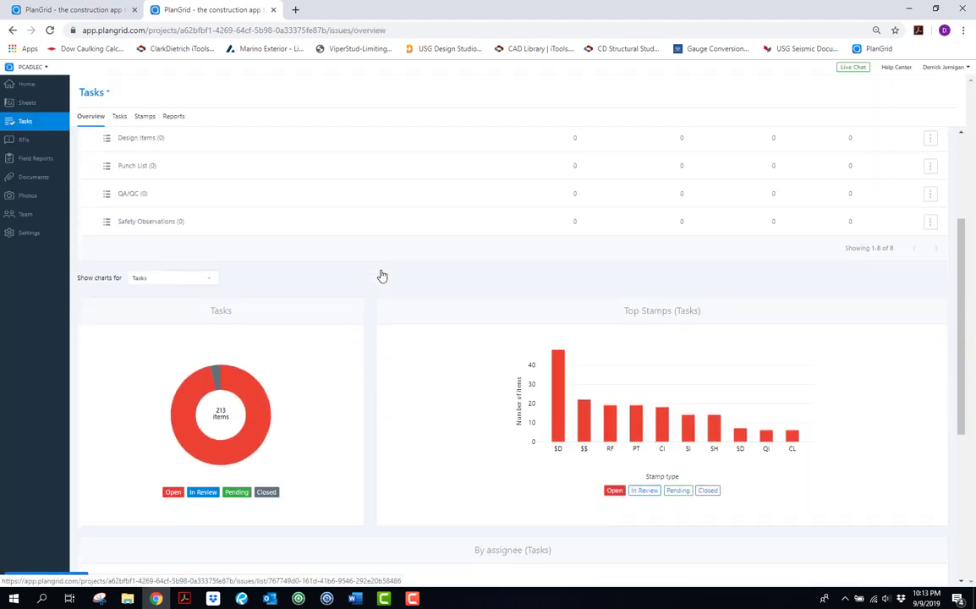
pyautogui.scroll(2, 382, 275)
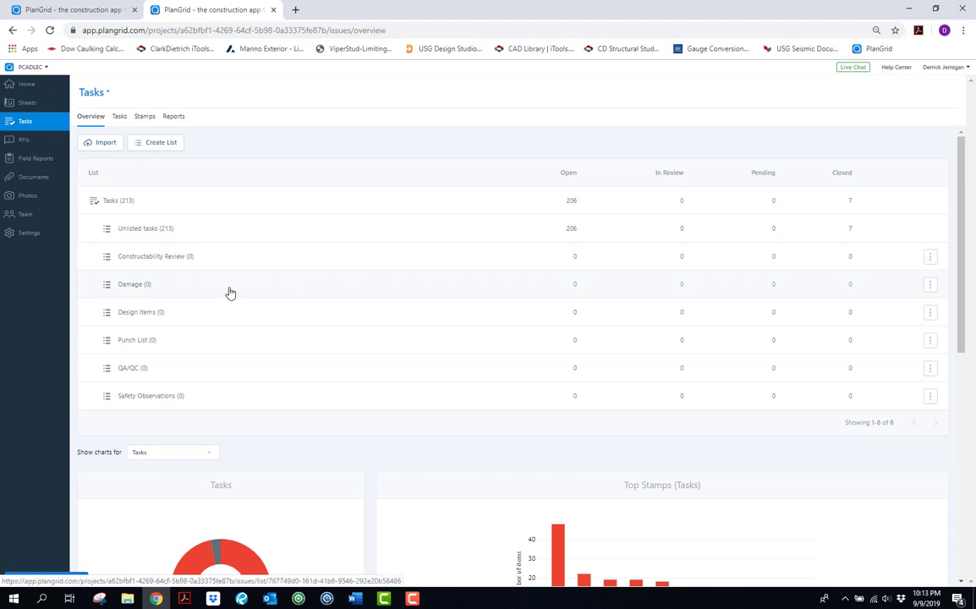
# Browse the project's sheets list and open sheet A-117, the mezzanine level floor plan F
pyautogui.click(27, 105)
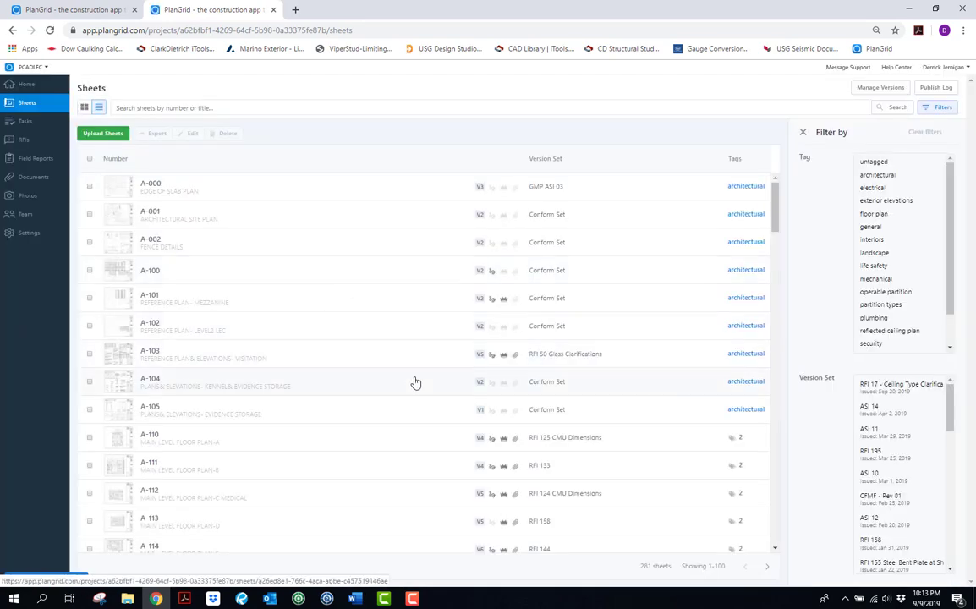
pyautogui.scroll(-1, 286, 334)
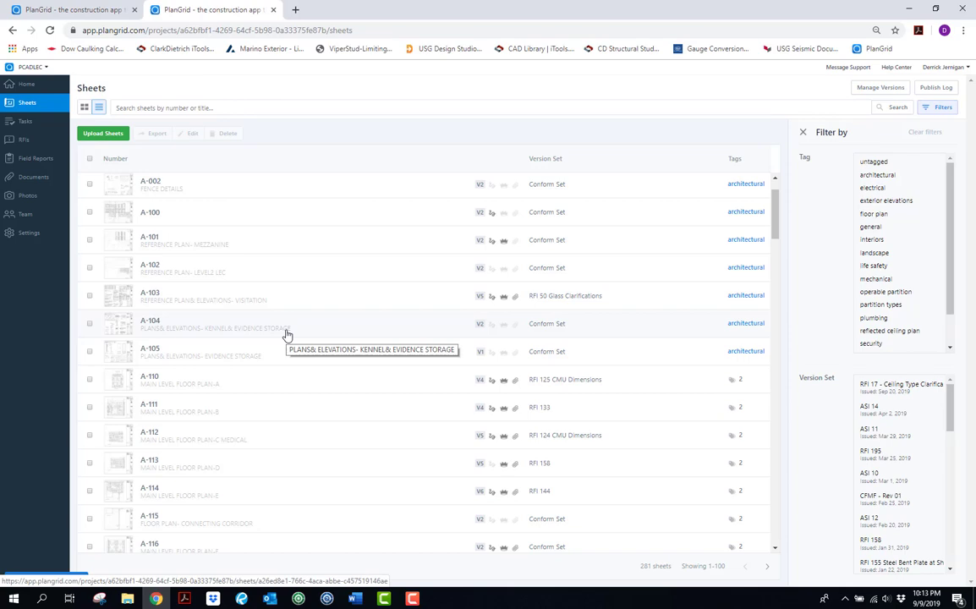
pyautogui.scroll(-3, 244, 331)
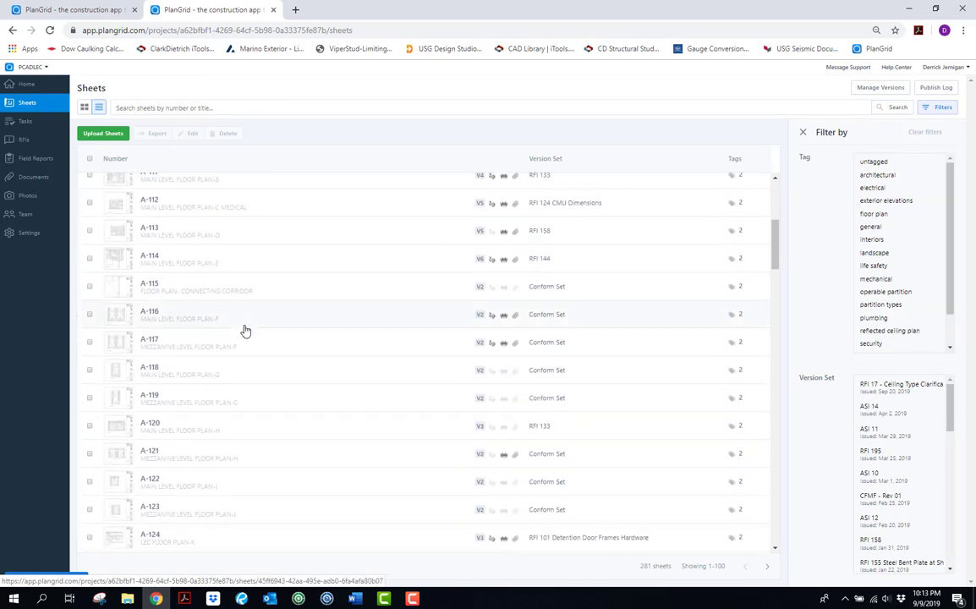
pyautogui.scroll(3, 245, 331)
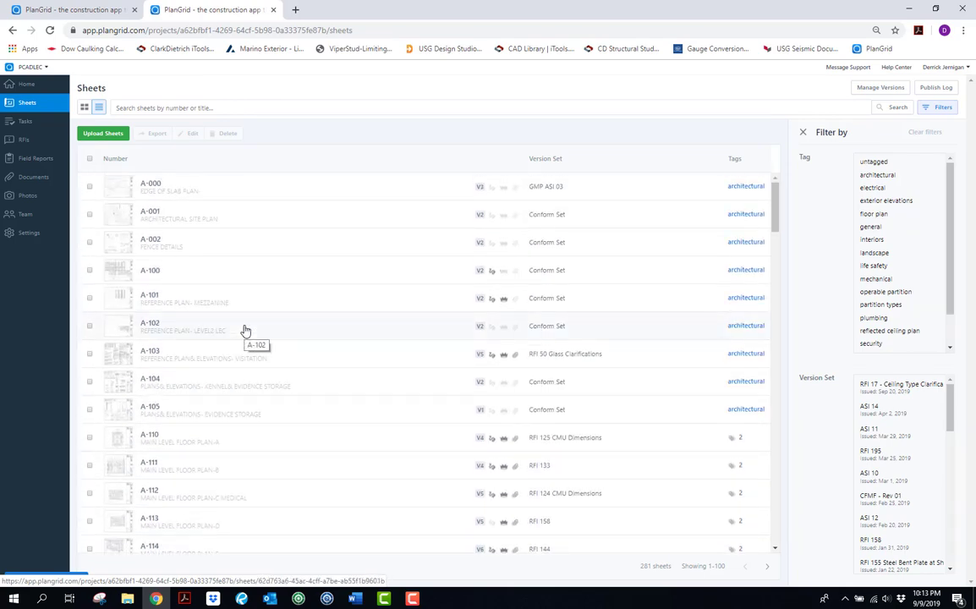
pyautogui.scroll(-1, 245, 331)
pyautogui.scroll(-2, 245, 331)
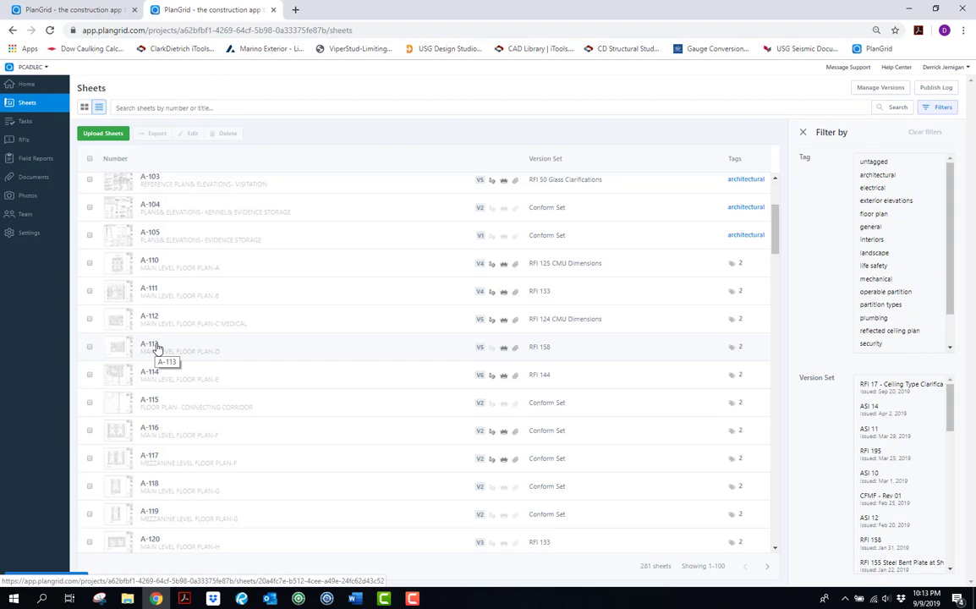
pyautogui.click(162, 458)
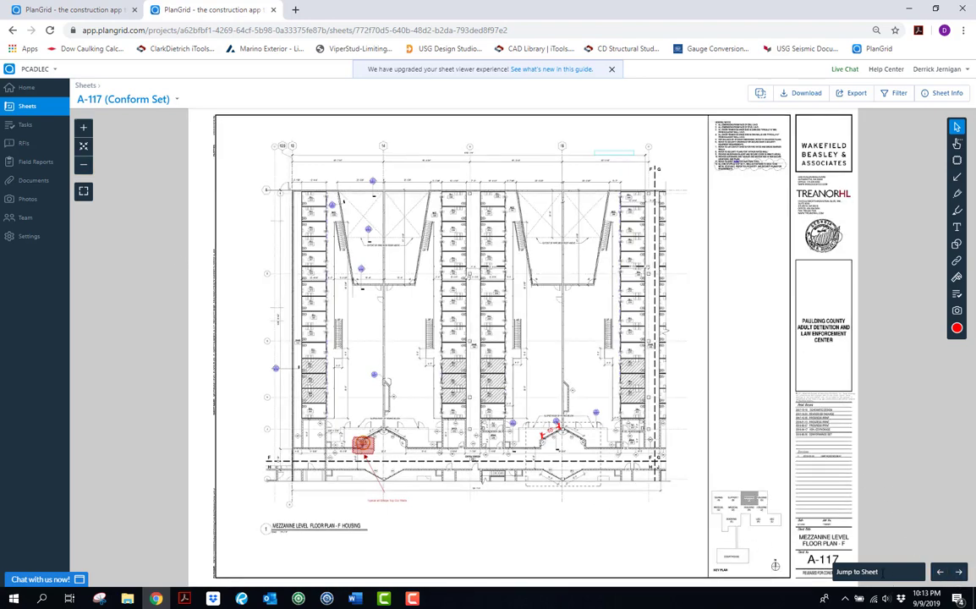
# Jump from A-117 to sheet A-124 and look closely at the locker room area
pyautogui.click(871, 571)
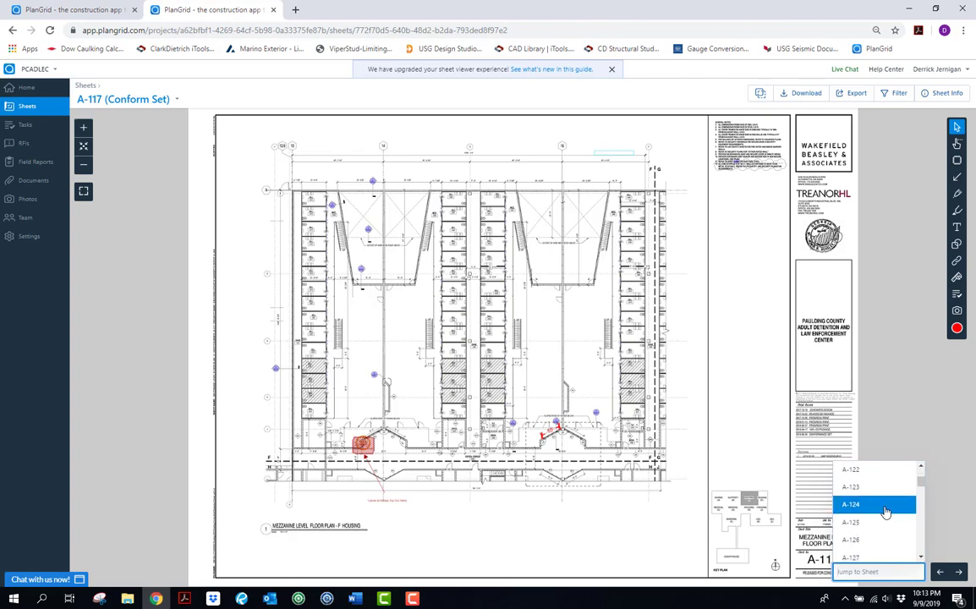
pyautogui.click(880, 506)
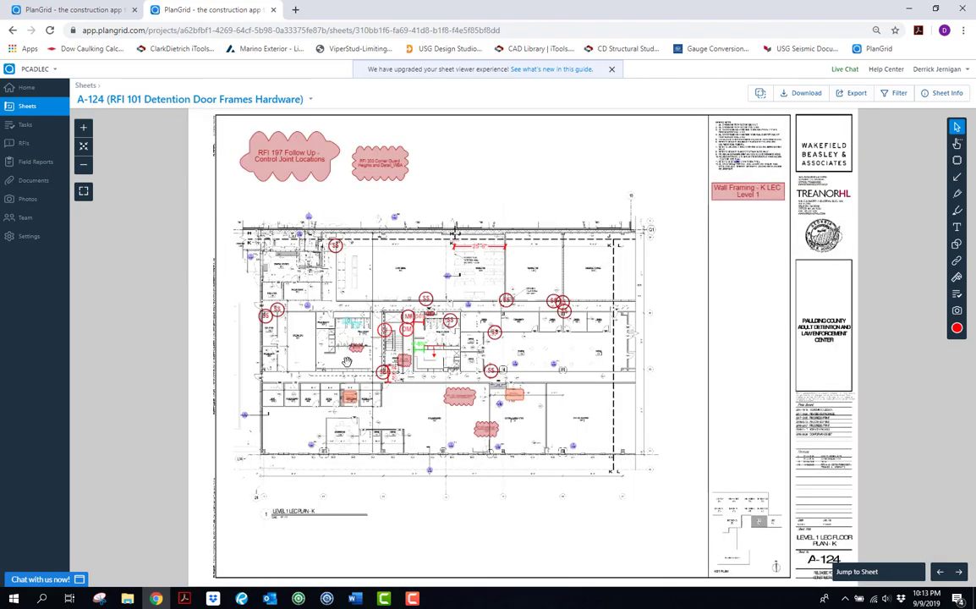
pyautogui.scroll(5, 379, 328)
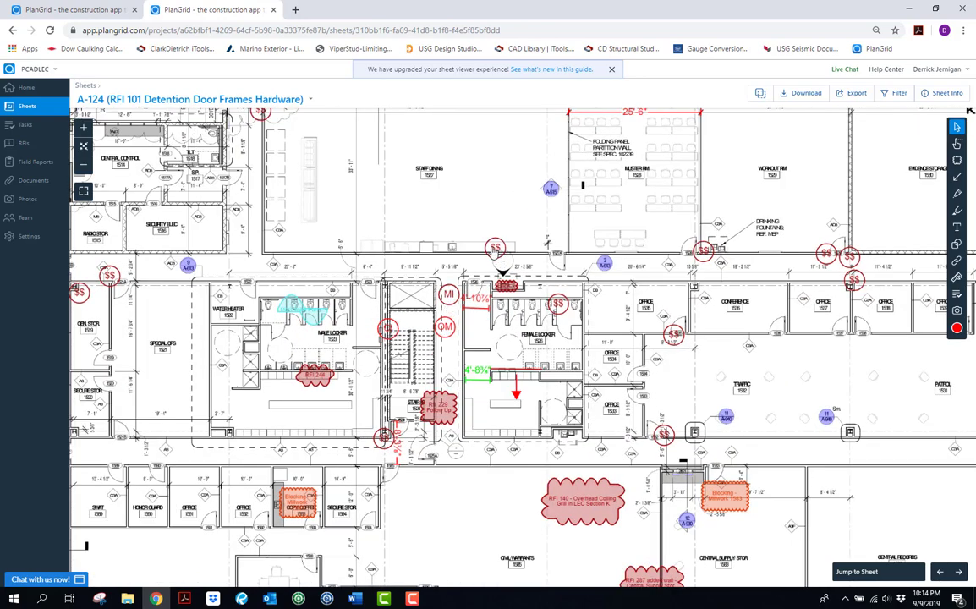
# Inspect the cost issue task stamped below the Staff Dining room on A-124, including its details and attached photo
pyautogui.click(498, 252)
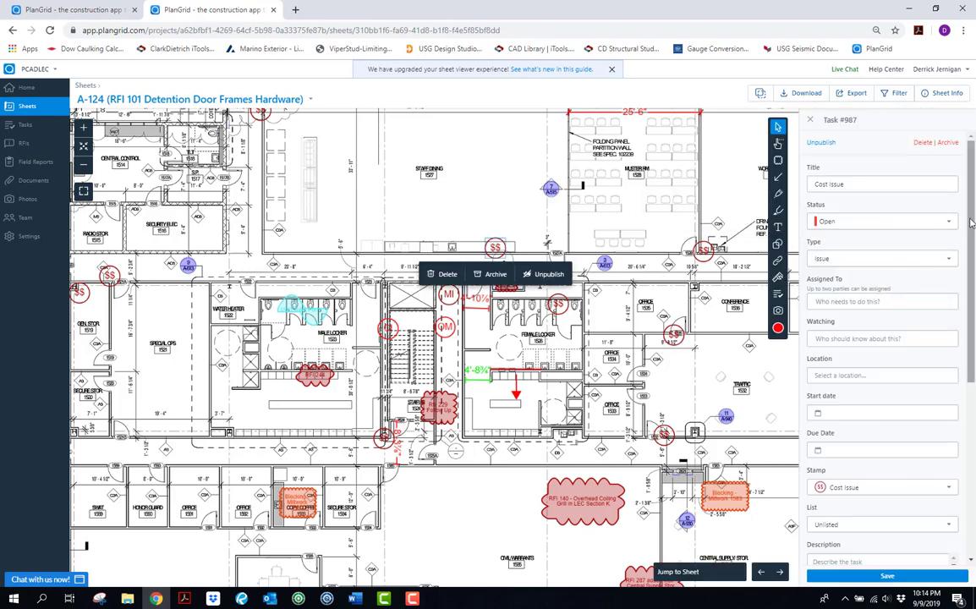
pyautogui.scroll(-1, 960, 228)
pyautogui.scroll(-2, 880, 338)
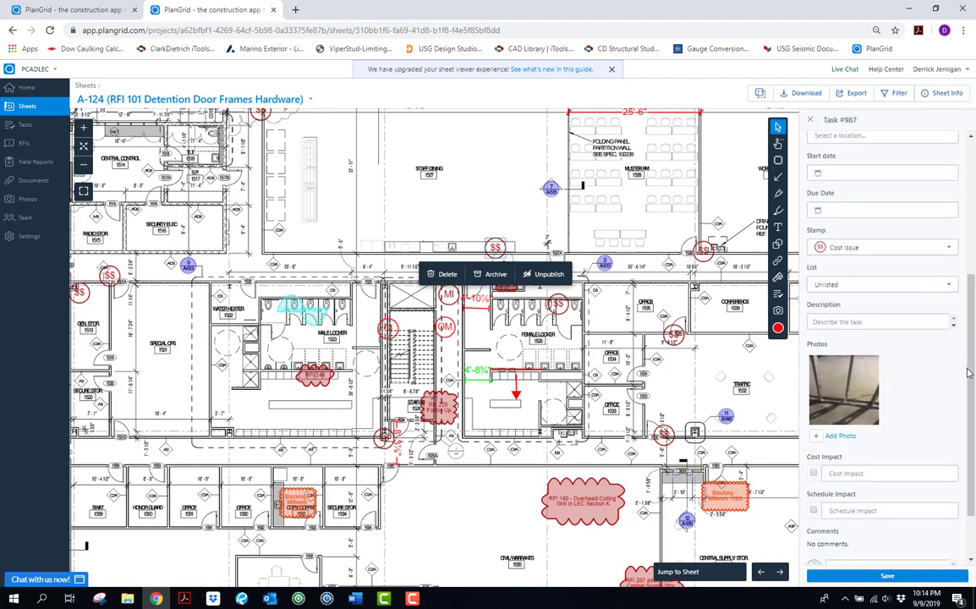
pyautogui.click(850, 418)
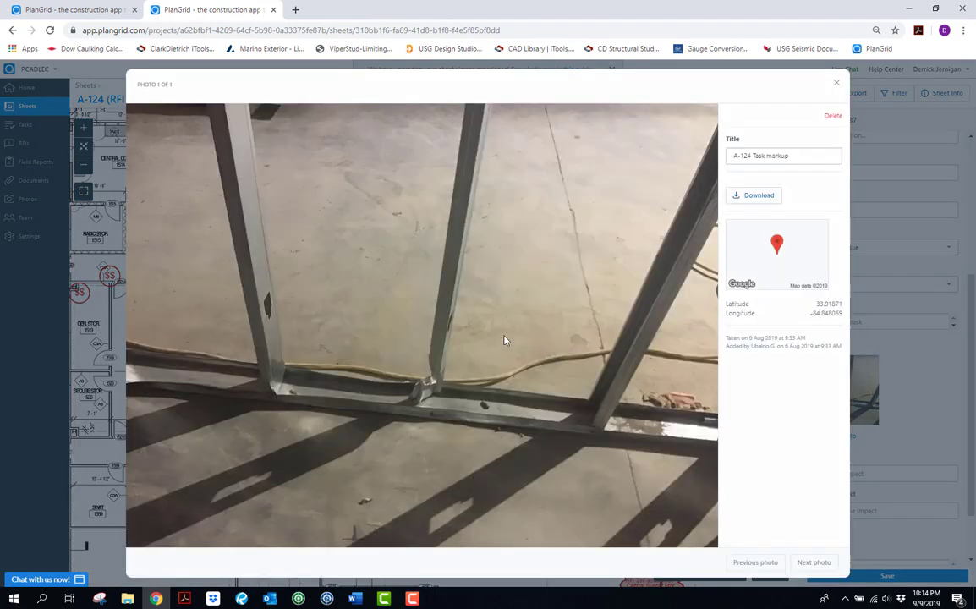
pyautogui.click(837, 83)
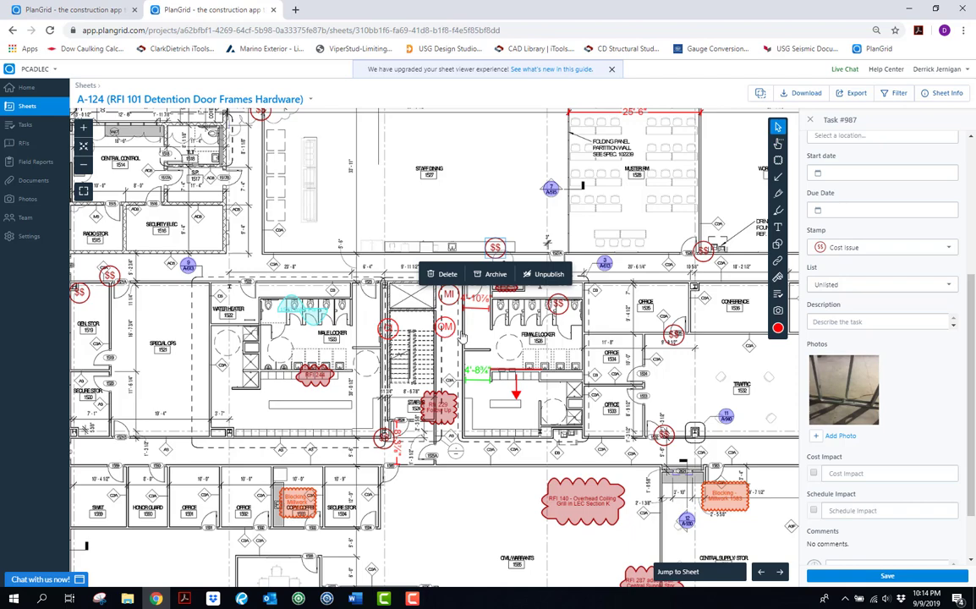
pyautogui.scroll(2, 448, 303)
pyautogui.scroll(-2, 495, 332)
pyautogui.scroll(-2, 495, 333)
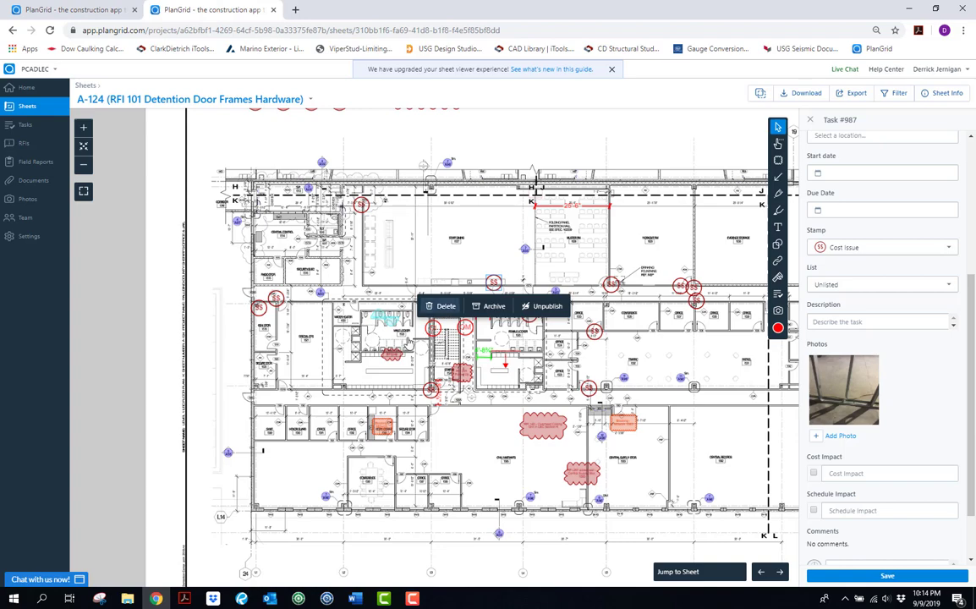
# View the project's team members and their permissions, and return to the sheets list to look through it
pyautogui.click(26, 222)
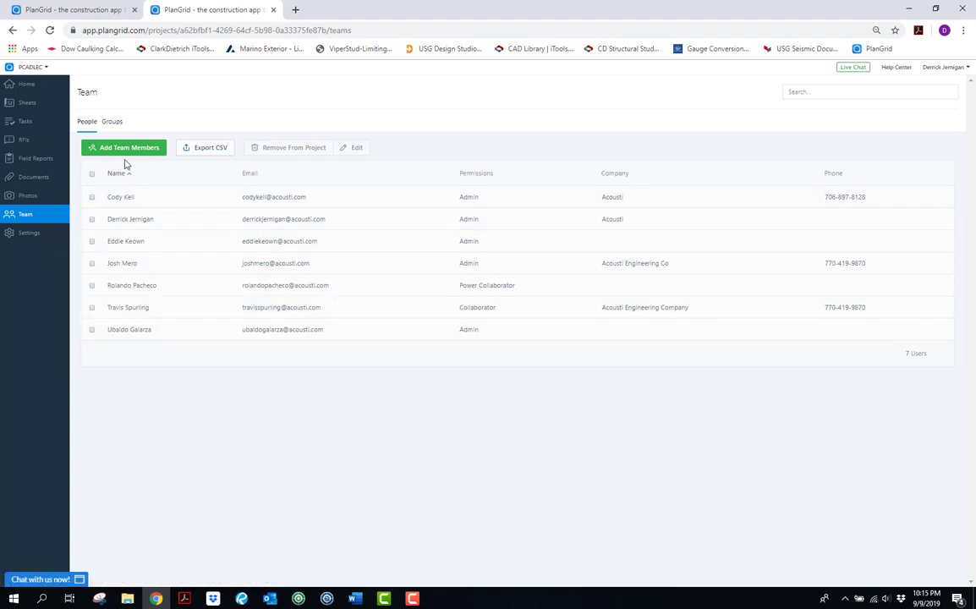
pyautogui.click(32, 103)
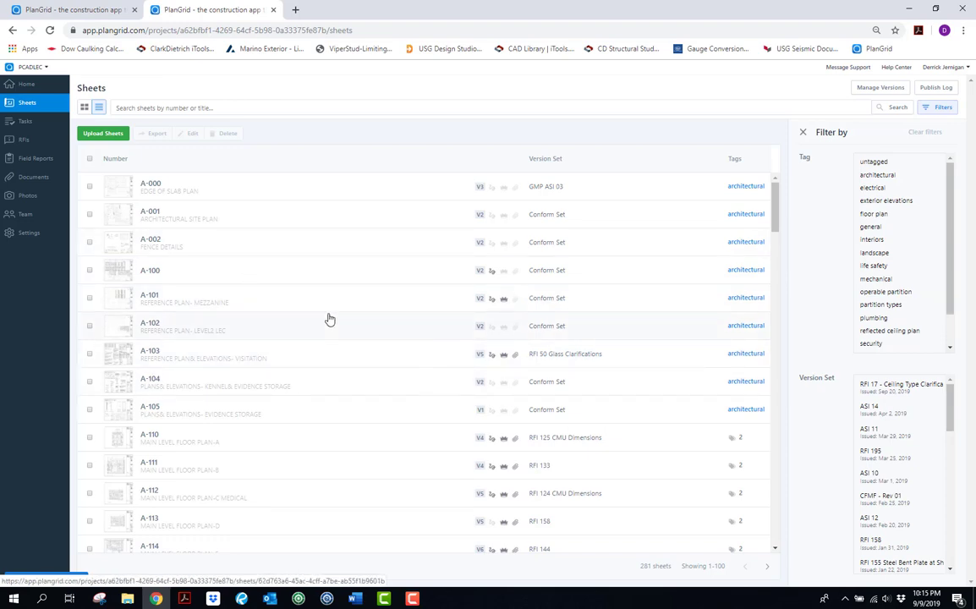
pyautogui.scroll(-1, 330, 319)
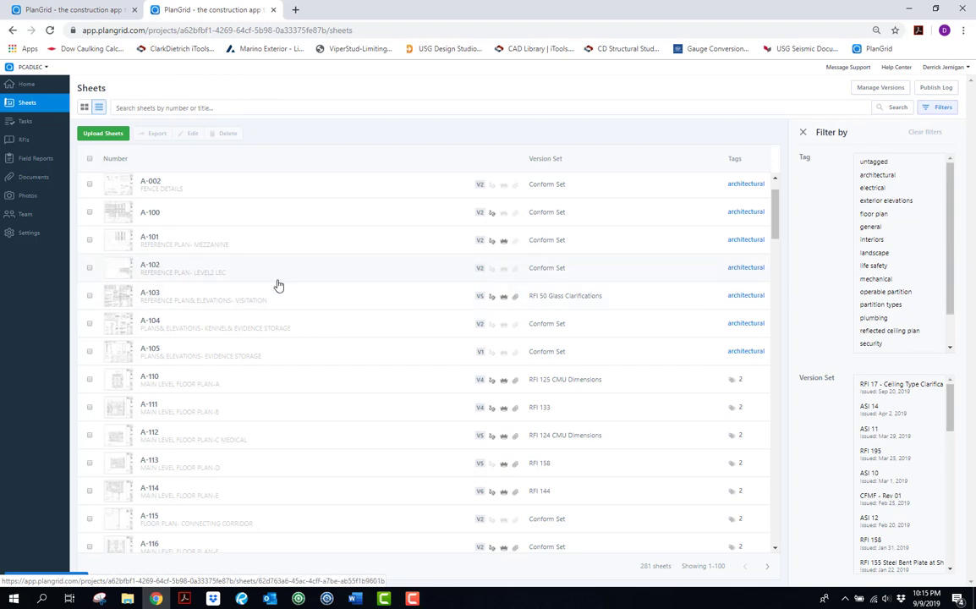
pyautogui.scroll(-3, 280, 283)
pyautogui.scroll(-3, 283, 285)
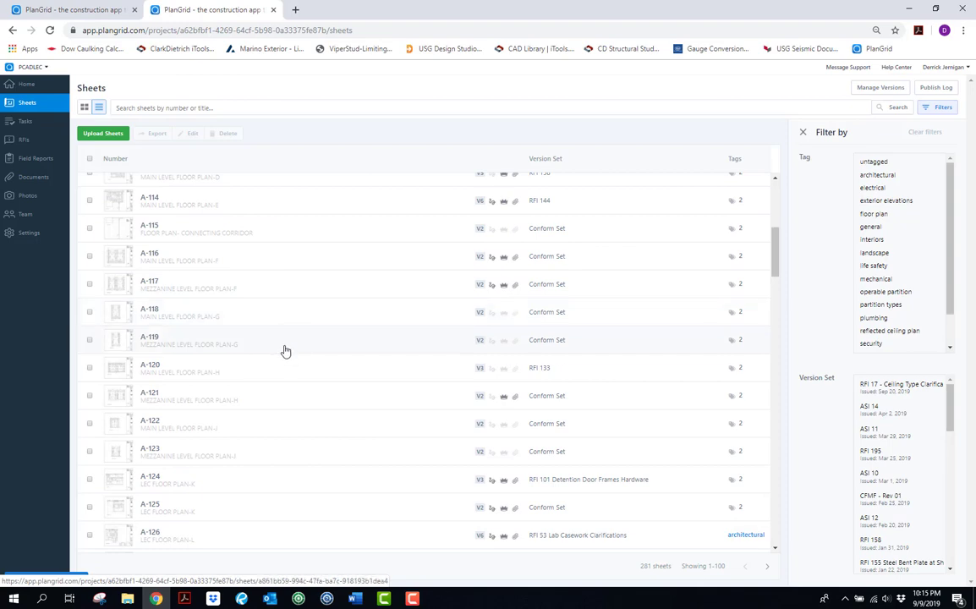
pyautogui.scroll(8, 295, 333)
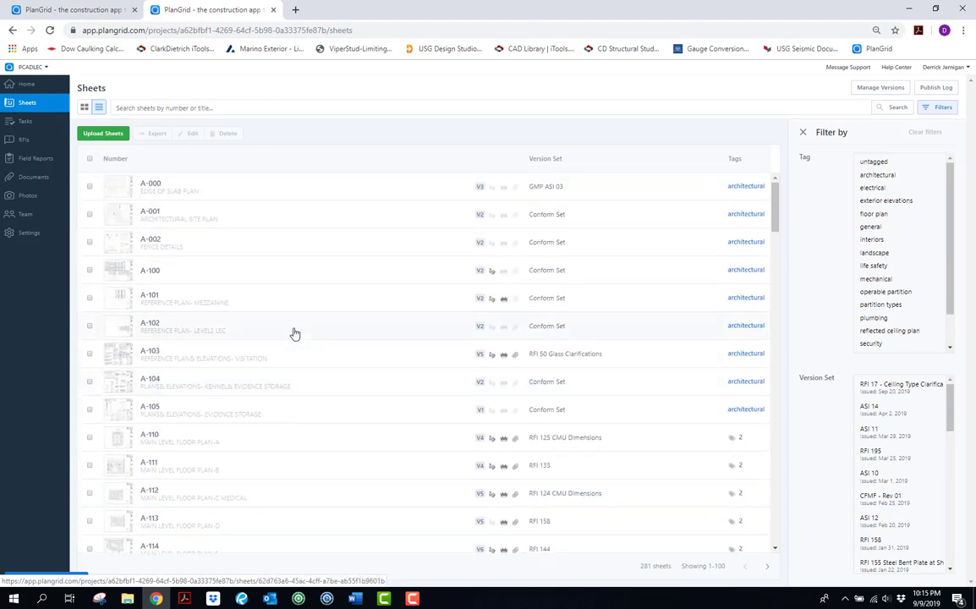